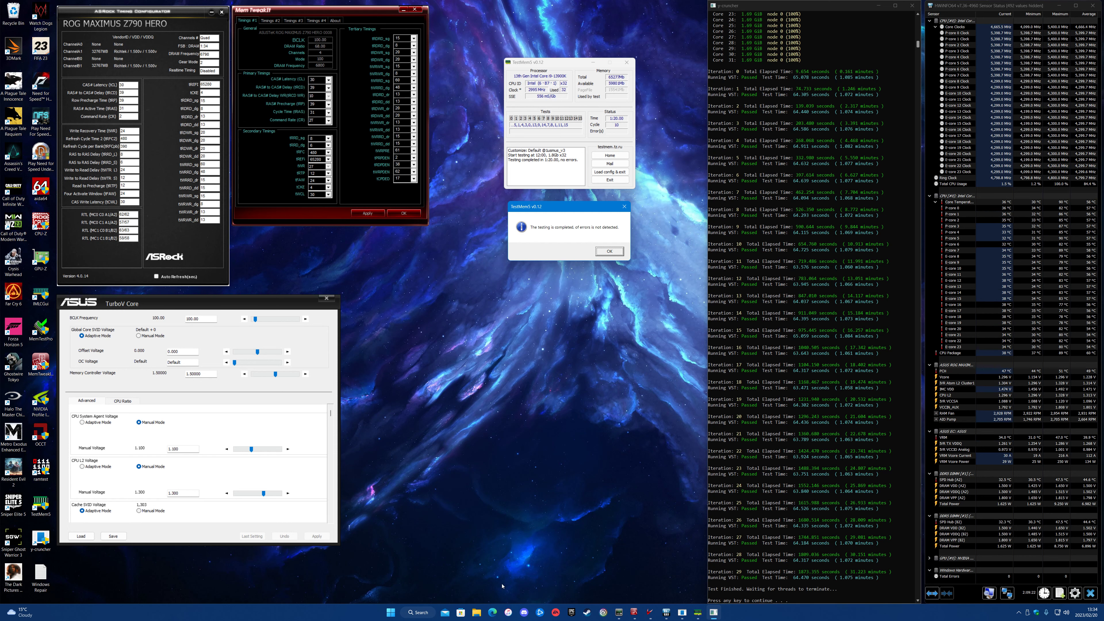
- In File Explorer, open the Unstable Progress folder for the i9-13900K on the ASUS ROG MAXIMUS Z790 HERO, under Documents > Benchmarks and Overclocks > RAM OCs
{"action": "left_click", "coordinate": [476, 612]}
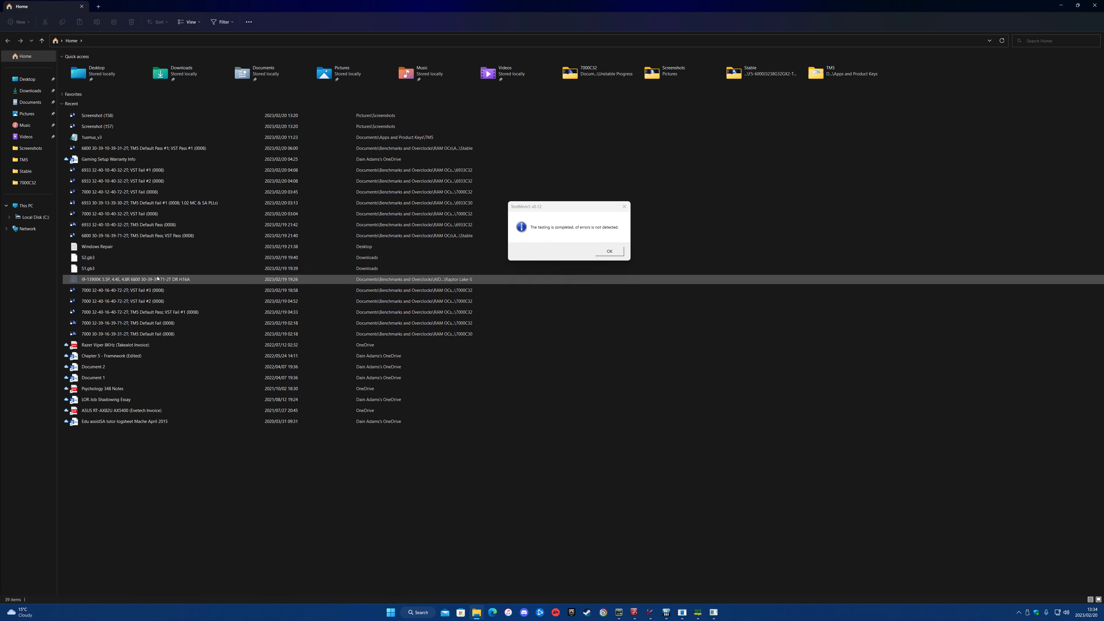
{"action": "left_click", "coordinate": [30, 104]}
{"action": "double_click", "coordinate": [98, 103]}
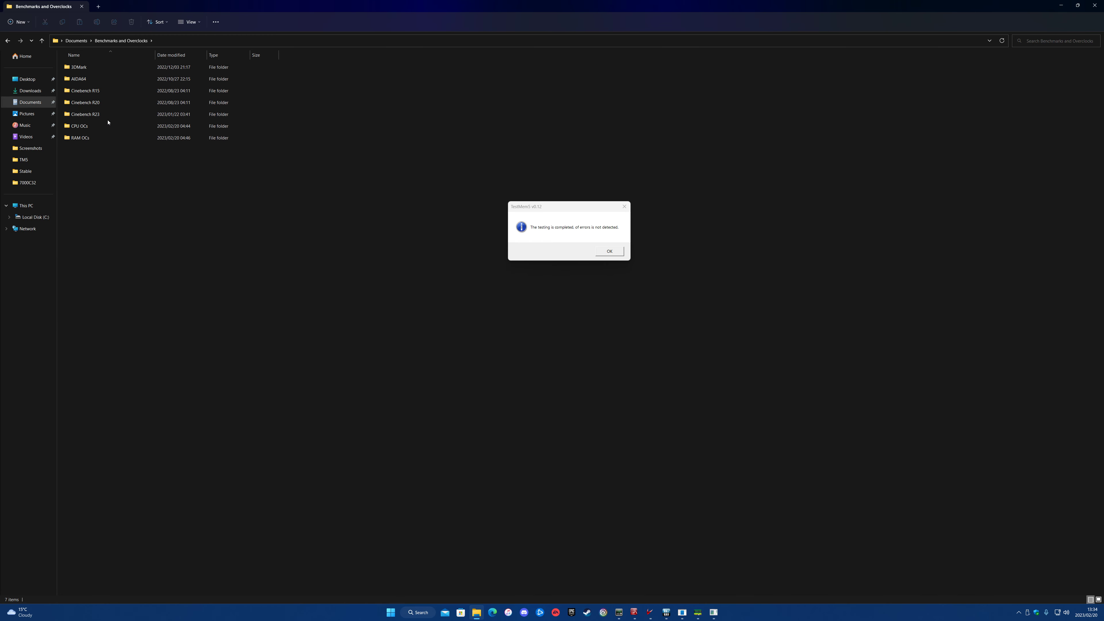
{"action": "double_click", "coordinate": [108, 138]}
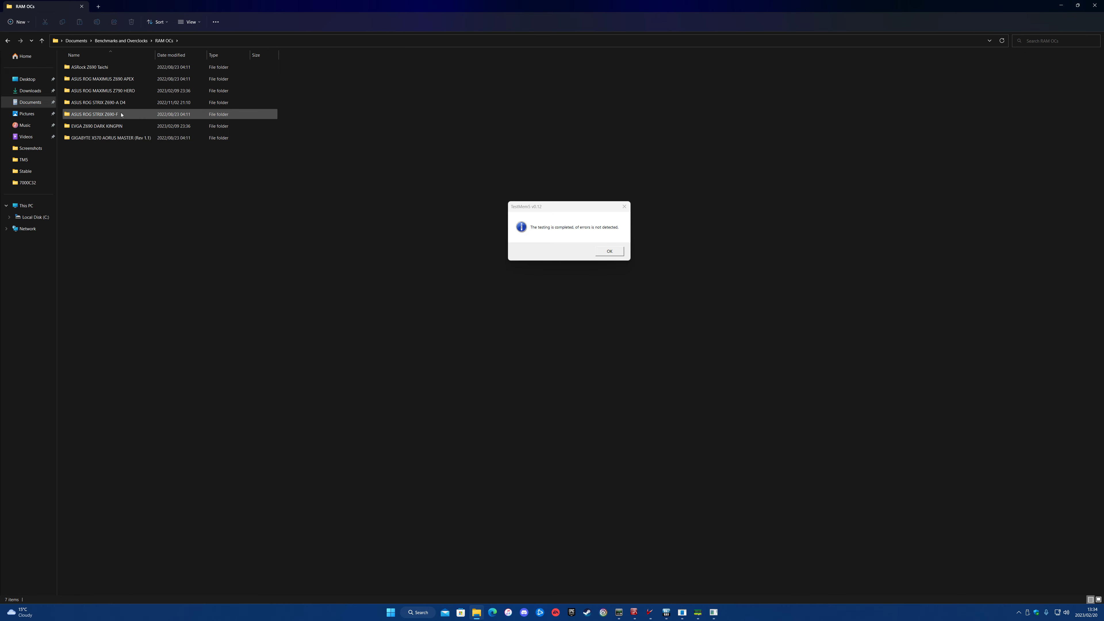
{"action": "double_click", "coordinate": [130, 92]}
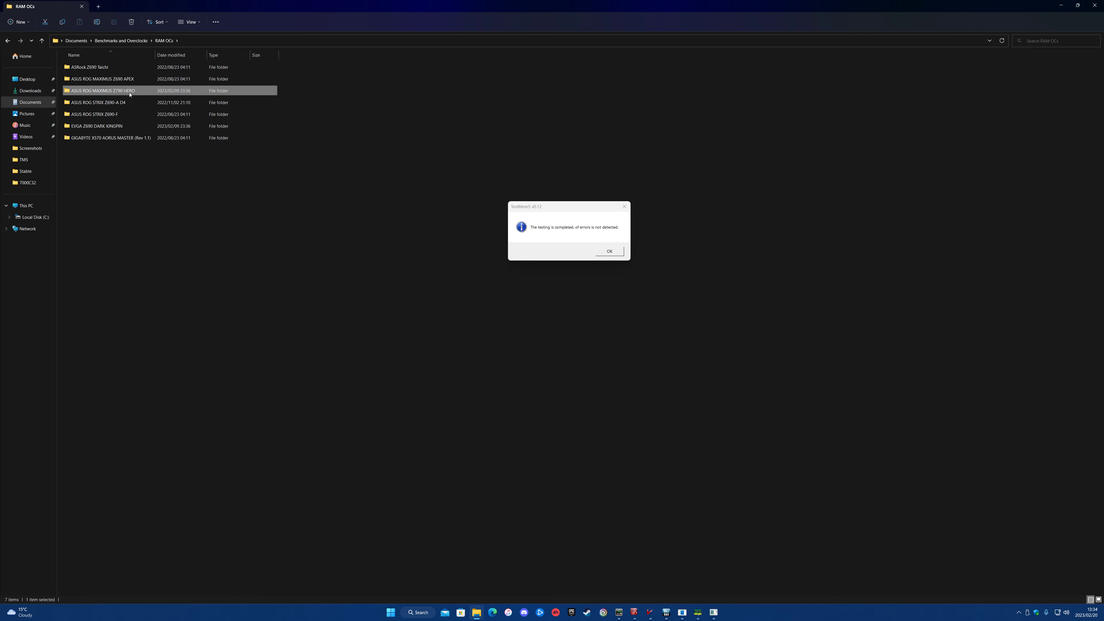
{"action": "double_click", "coordinate": [138, 72]}
{"action": "double_click", "coordinate": [137, 71]}
{"action": "double_click", "coordinate": [134, 79]}
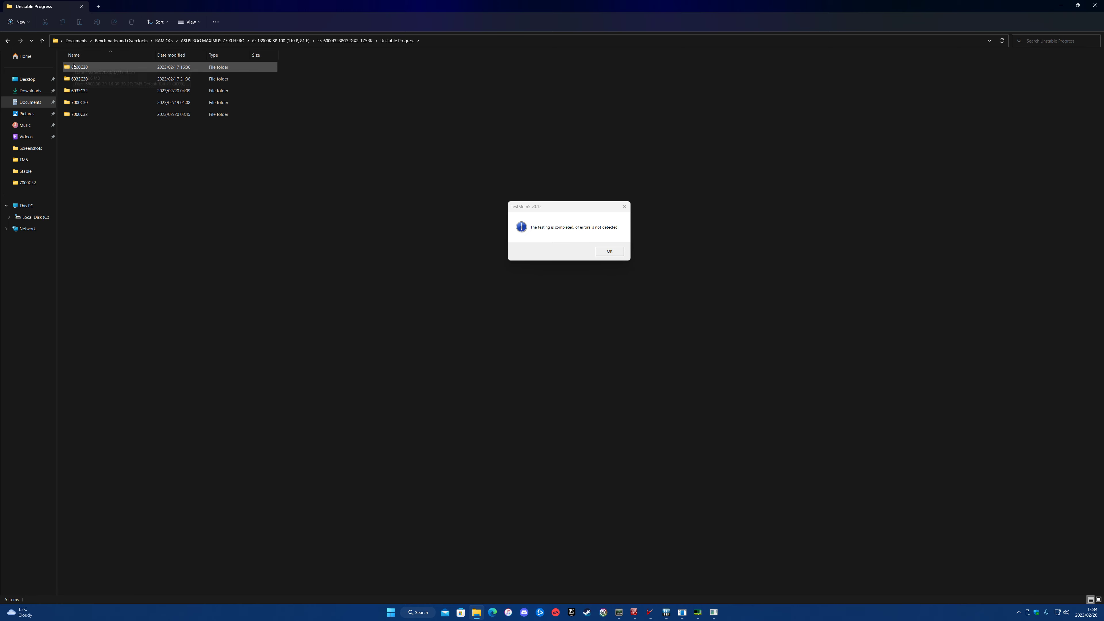
{"action": "mouse_move", "coordinate": [74, 66]}
{"action": "left_click_drag", "start_coordinate": [254, 148], "coordinate": [159, 79]}
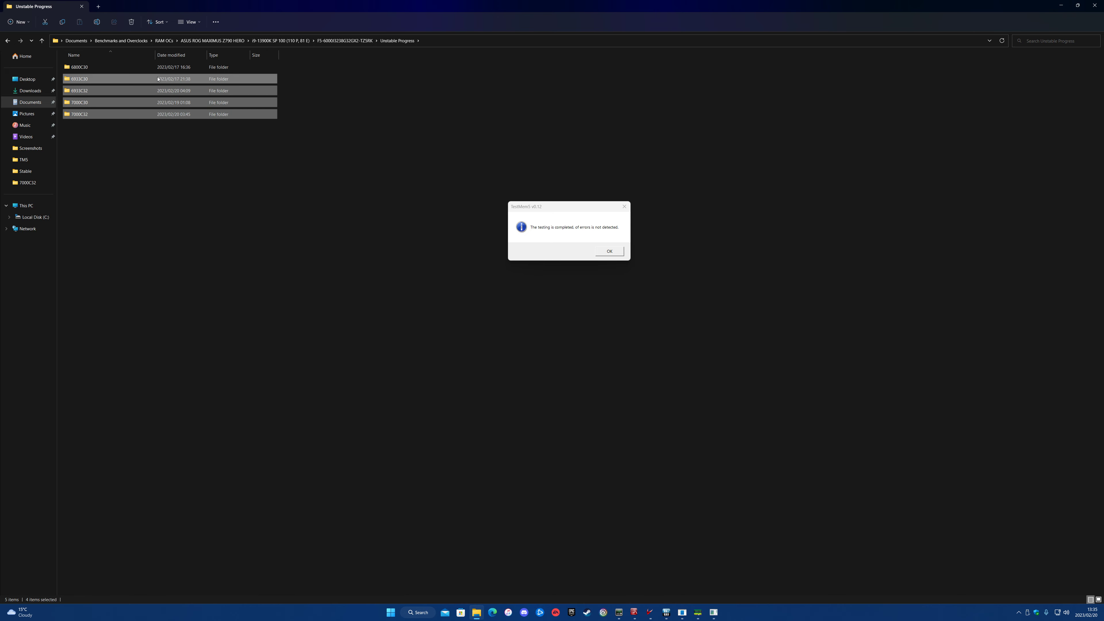
{"action": "left_click", "coordinate": [128, 139]}
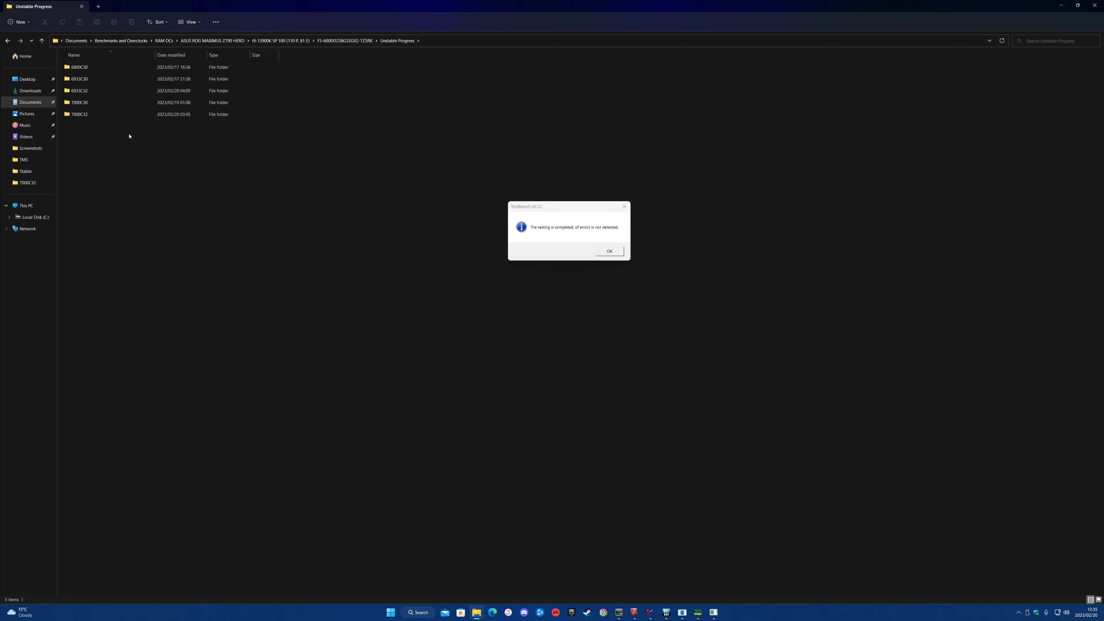
- Open the 6933C32 folder and view its VST Fail #2 screenshot, closing the image when done
{"action": "double_click", "coordinate": [109, 90]}
{"action": "double_click", "coordinate": [159, 78]}
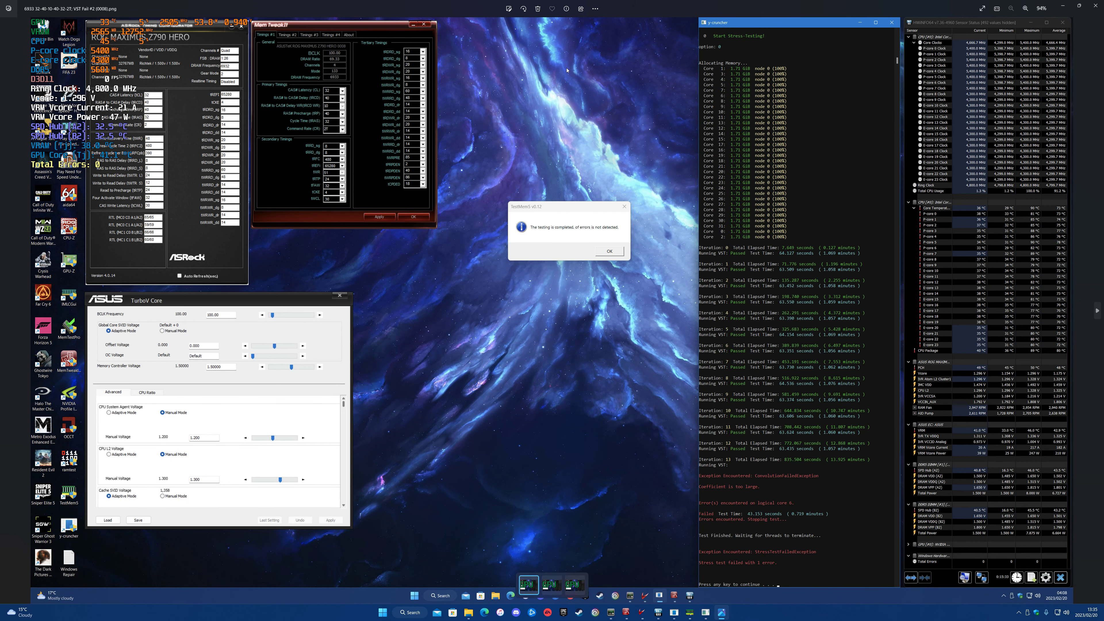
{"action": "left_click", "coordinate": [1095, 5]}
- View the 6933 TM5 Default Pass screenshot, inspecting its TestMem5 result and sensor readings, and close it
{"action": "left_click", "coordinate": [97, 90]}
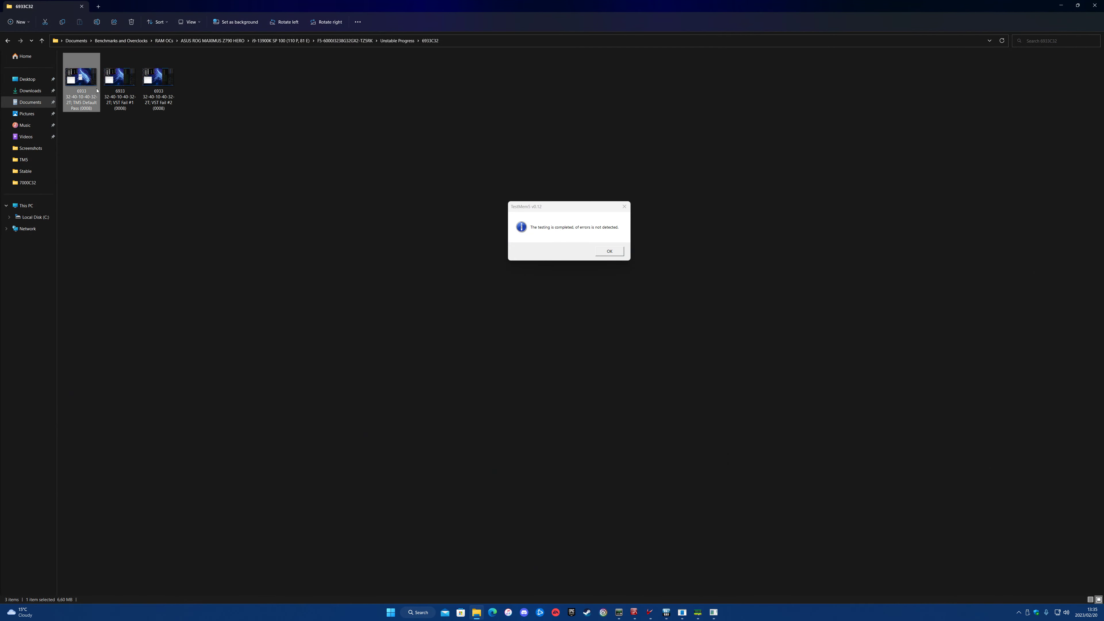
{"action": "double_click", "coordinate": [97, 90]}
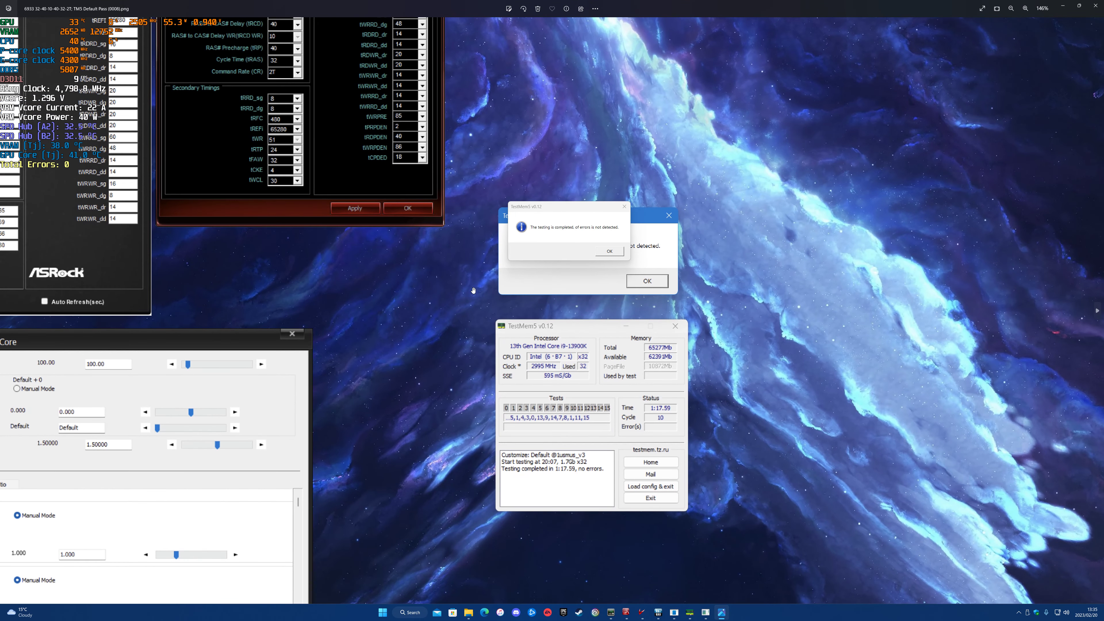
{"action": "left_click_drag", "start_coordinate": [473, 290], "coordinate": [304, 282]}
{"action": "left_click_drag", "start_coordinate": [641, 372], "coordinate": [511, 316]}
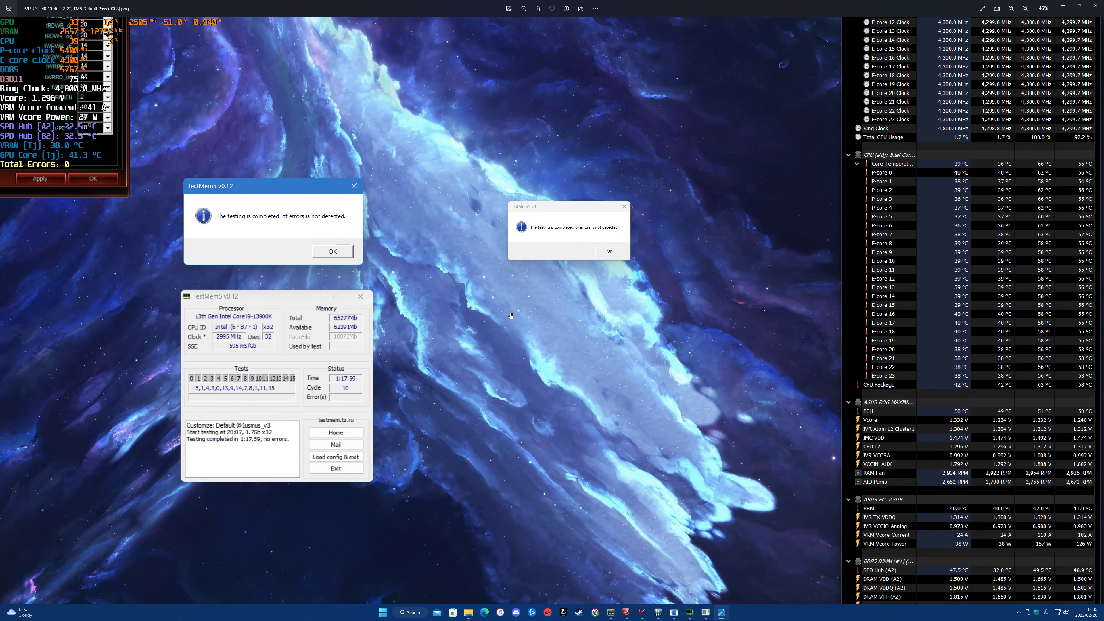
{"action": "left_click", "coordinate": [1095, 6]}
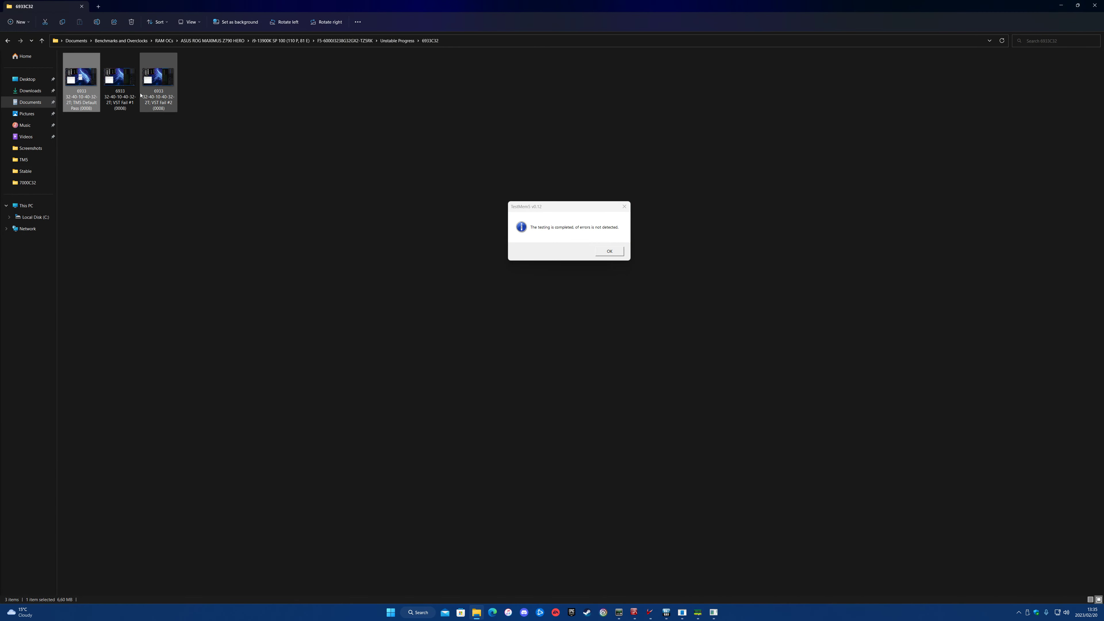
- View the 6933 VST Fail #1 screenshot followed by VST Fail #2, and close the image viewer
{"action": "double_click", "coordinate": [123, 82]}
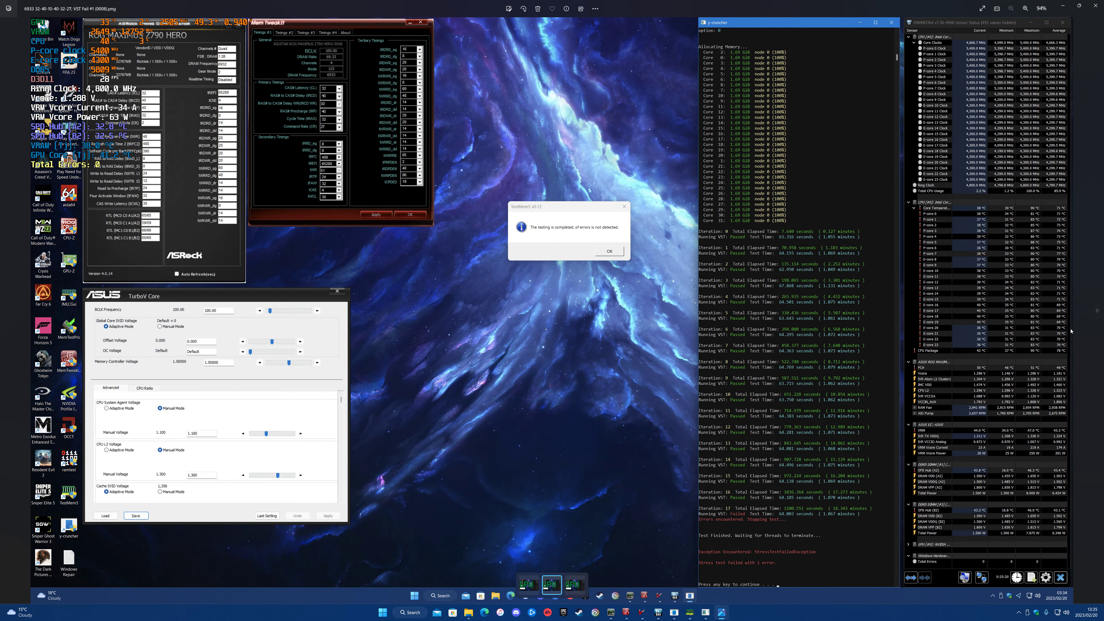
{"action": "left_click", "coordinate": [1096, 313]}
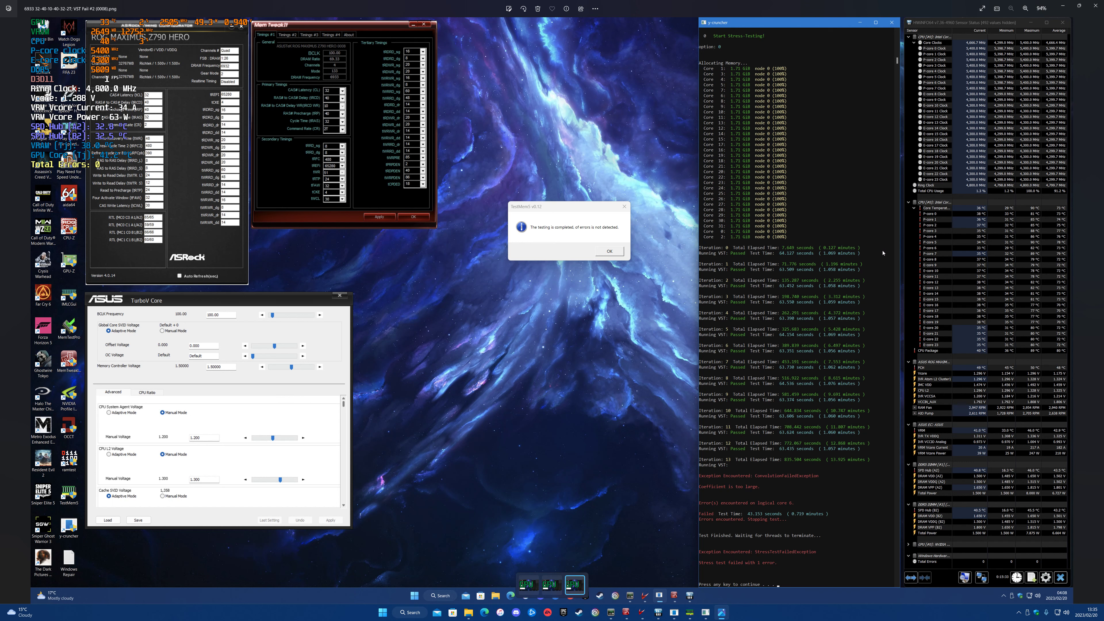
{"action": "left_click", "coordinate": [1095, 8]}
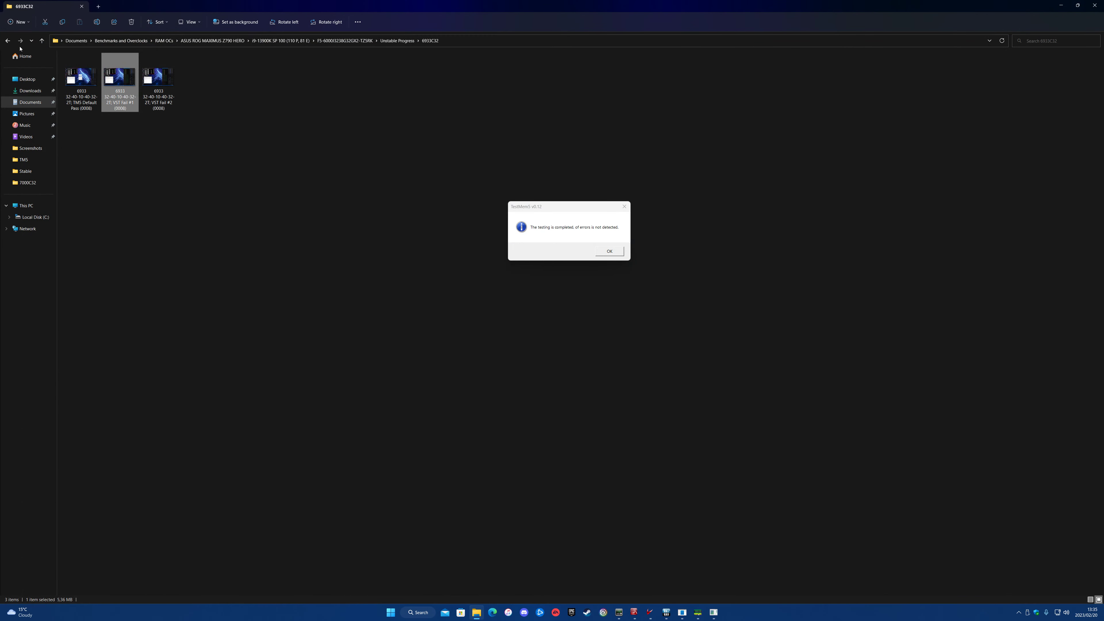
{"action": "left_click", "coordinate": [7, 40]}
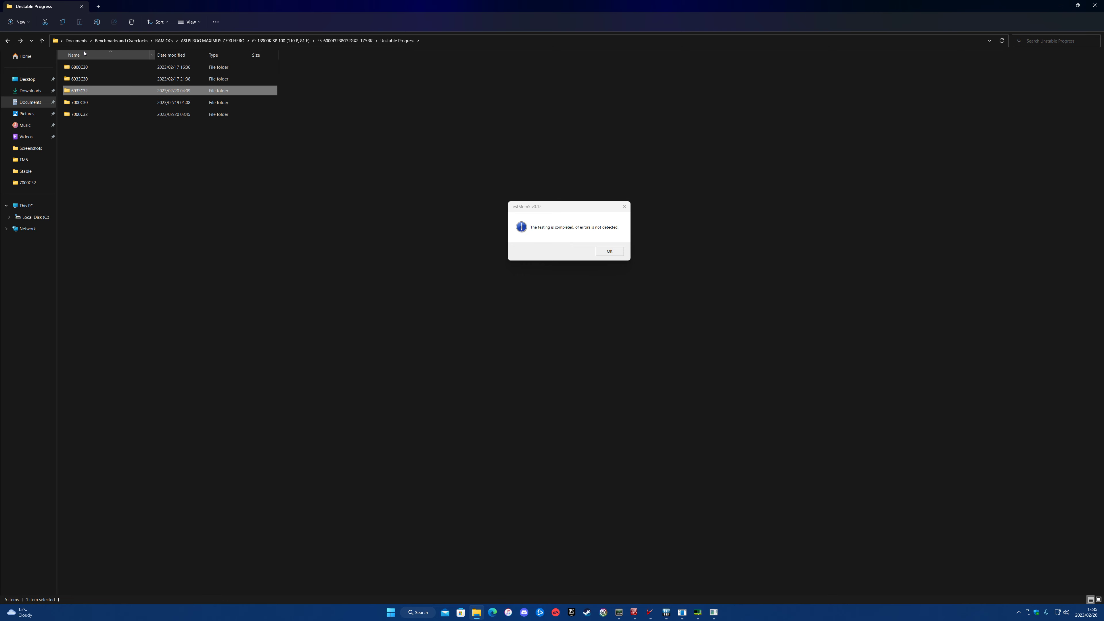
{"action": "left_click", "coordinate": [8, 41]}
{"action": "double_click", "coordinate": [81, 67]}
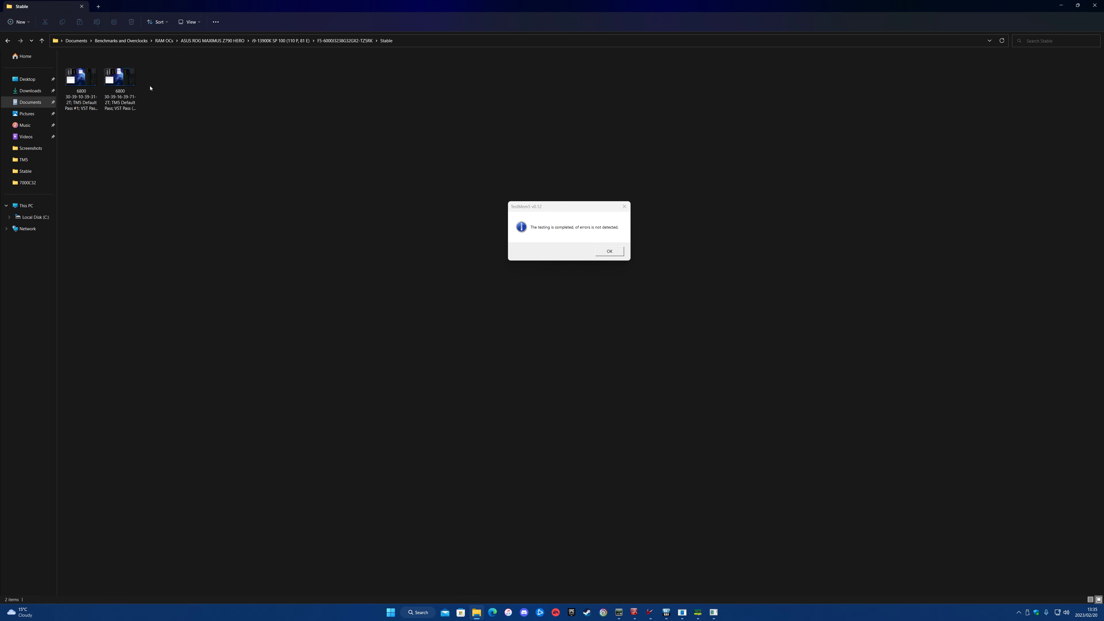
{"action": "double_click", "coordinate": [81, 76]}
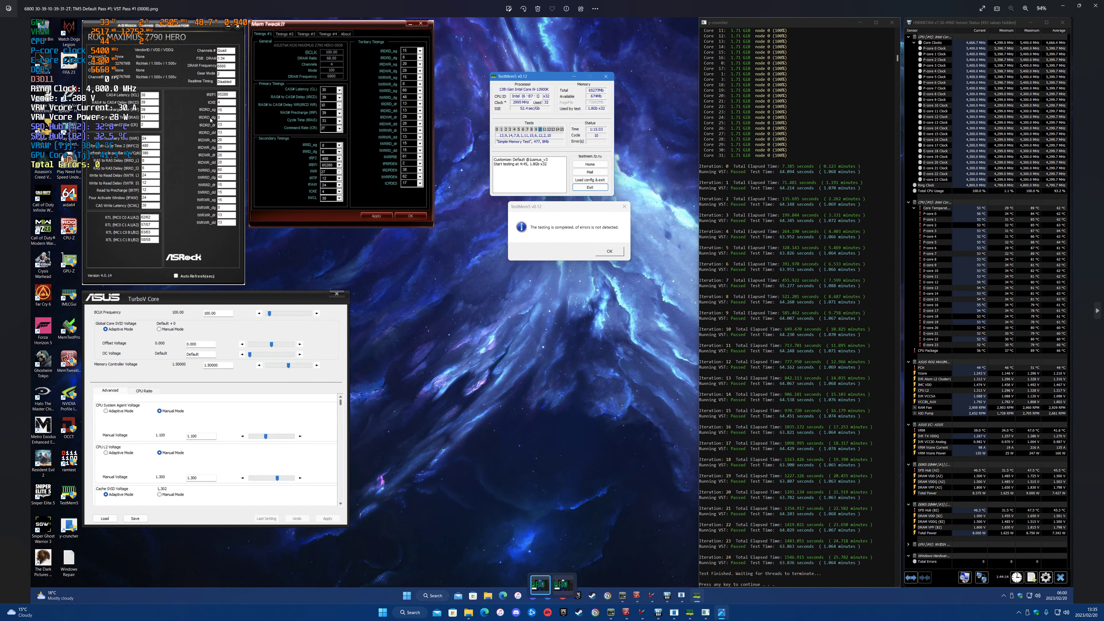
{"action": "left_click", "coordinate": [1095, 5]}
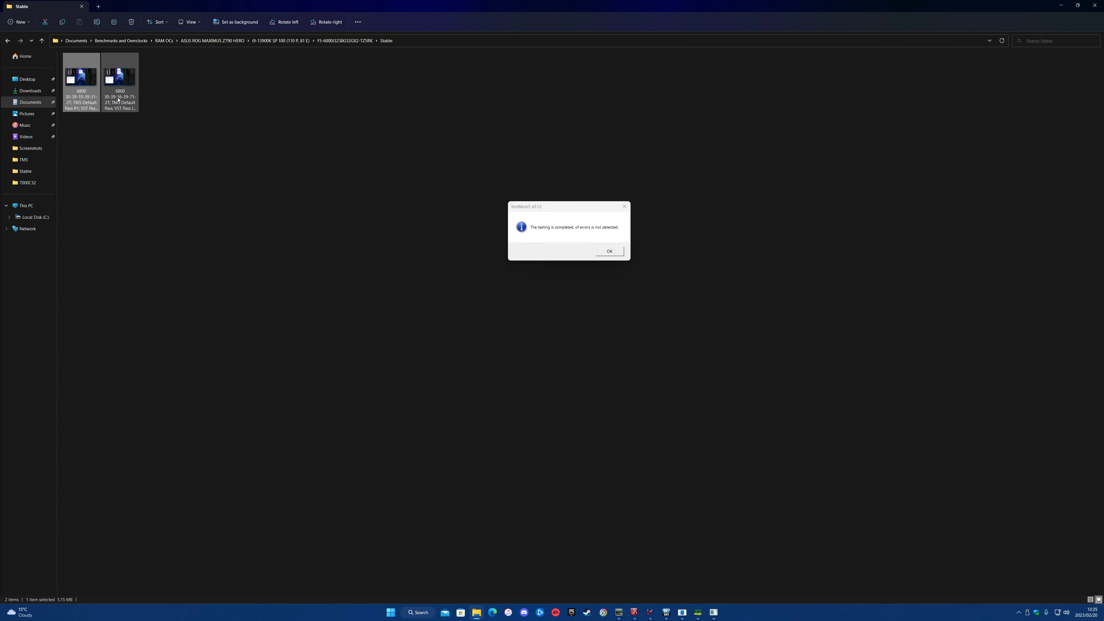
{"action": "double_click", "coordinate": [119, 81]}
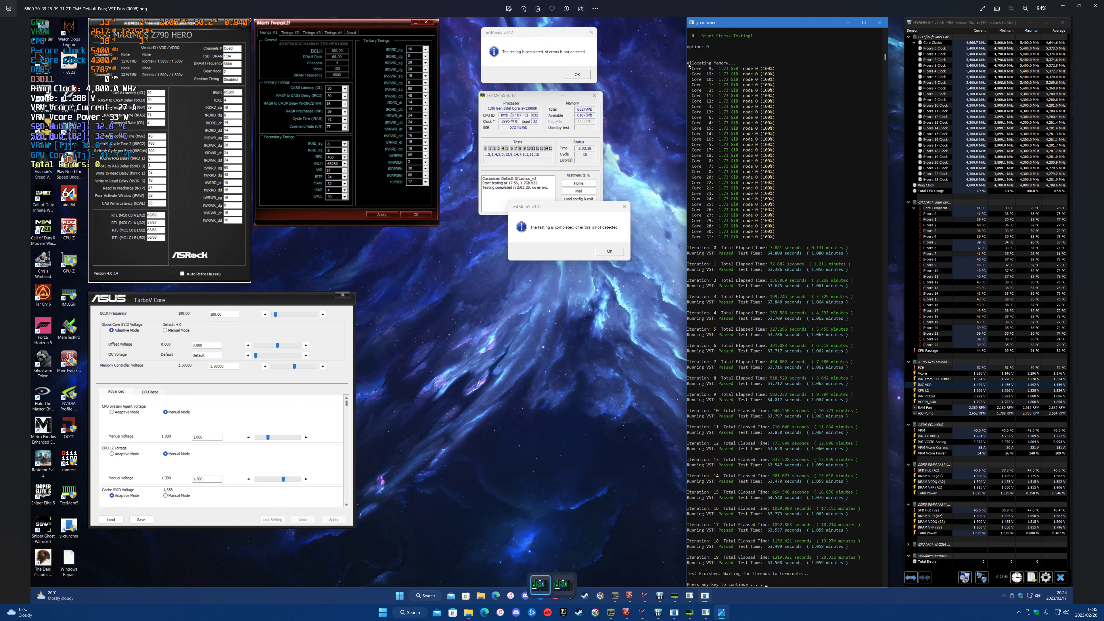
{"action": "double_click", "coordinate": [650, 12]}
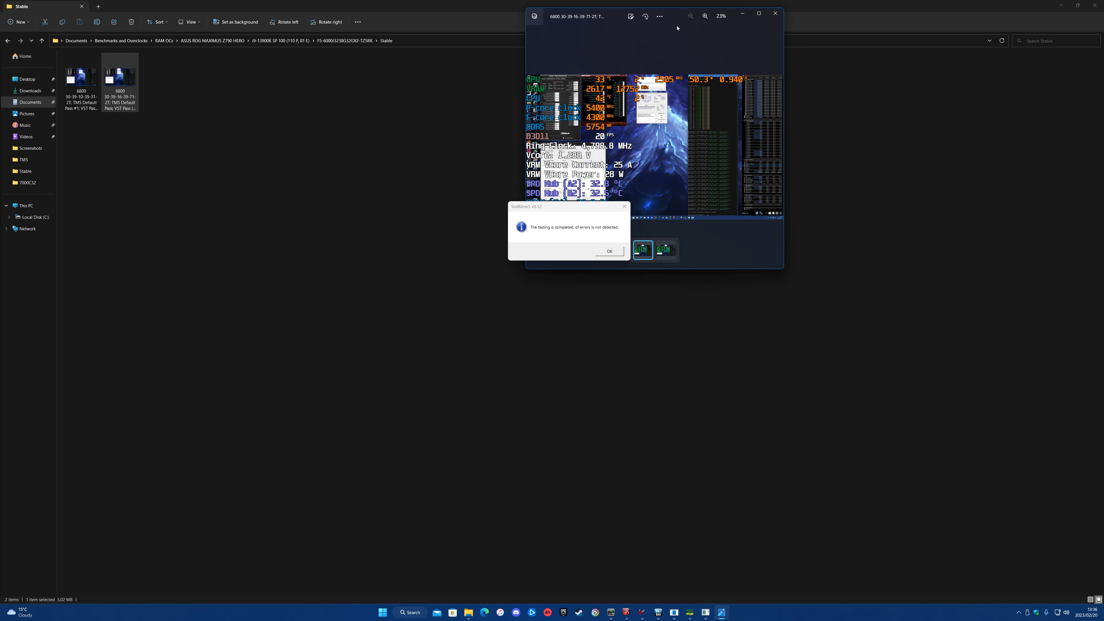
{"action": "scroll", "coordinate": [677, 28], "scroll_direction": "up", "scroll_amount": 2}
{"action": "scroll", "coordinate": [679, 49], "scroll_direction": "down", "scroll_amount": 2}
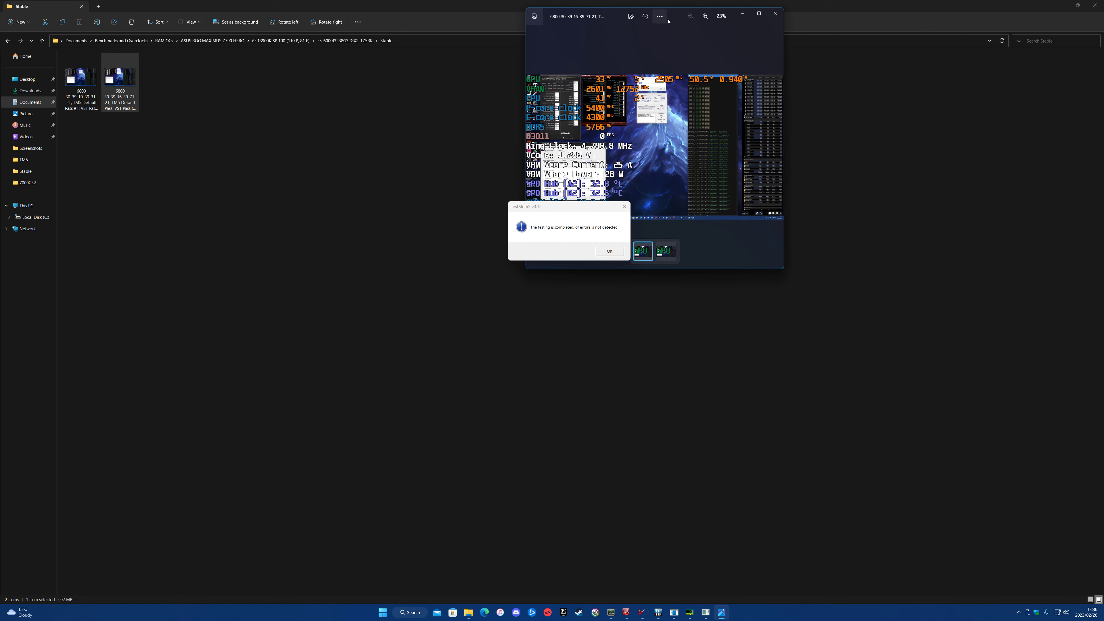
{"action": "left_click", "coordinate": [1018, 612]}
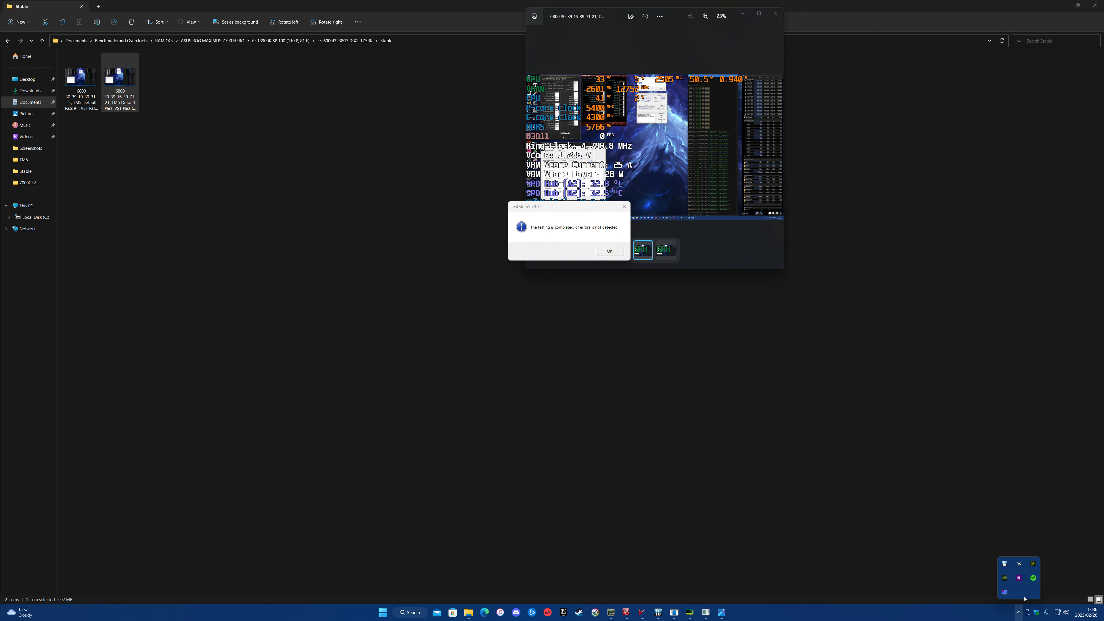
{"action": "right_click", "coordinate": [1019, 564]}
{"action": "left_click", "coordinate": [1034, 587]}
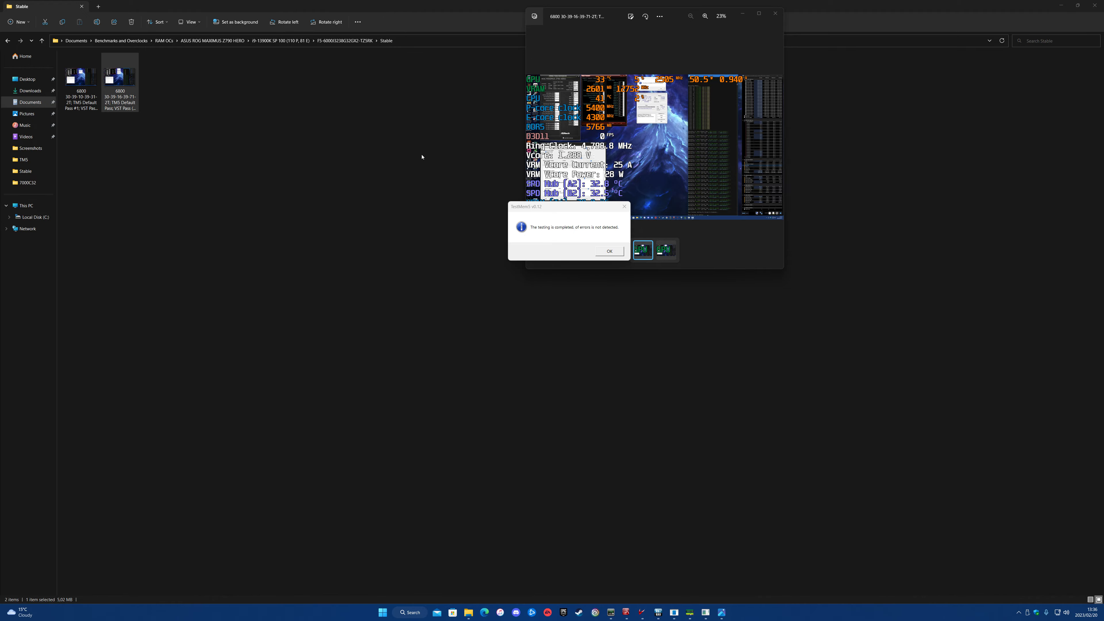
{"action": "left_click", "coordinate": [758, 13]}
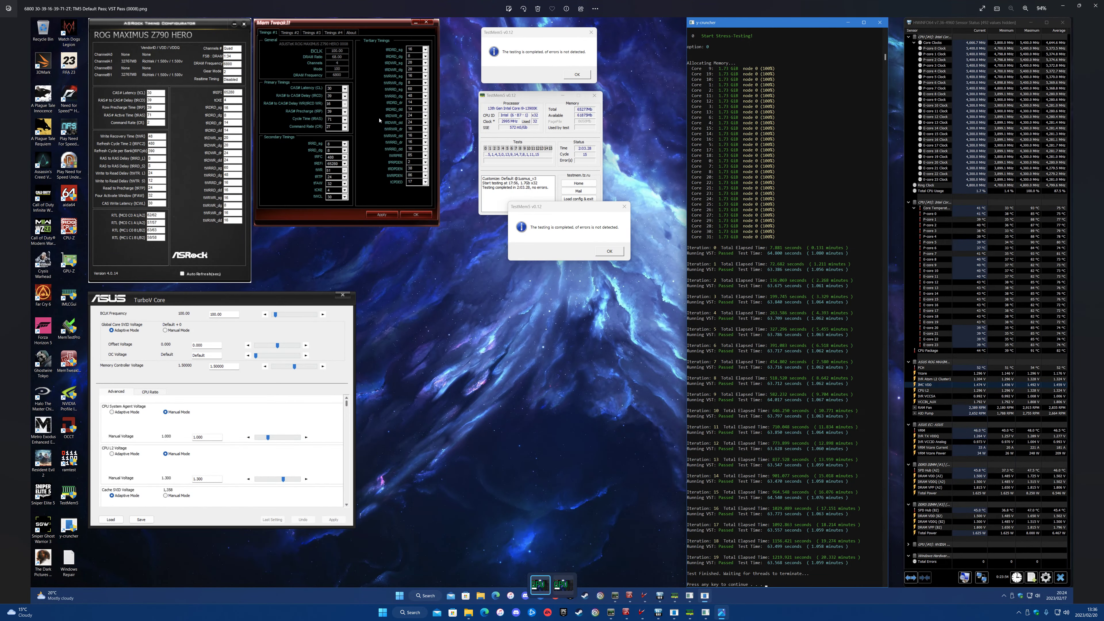
- Examine the memory timings in ASRock Timing Configurator and MemTweakIt and the TestMem5 result in the enlarged 6800 screenshot
{"action": "scroll", "coordinate": [379, 120], "scroll_direction": "up", "scroll_amount": 4}
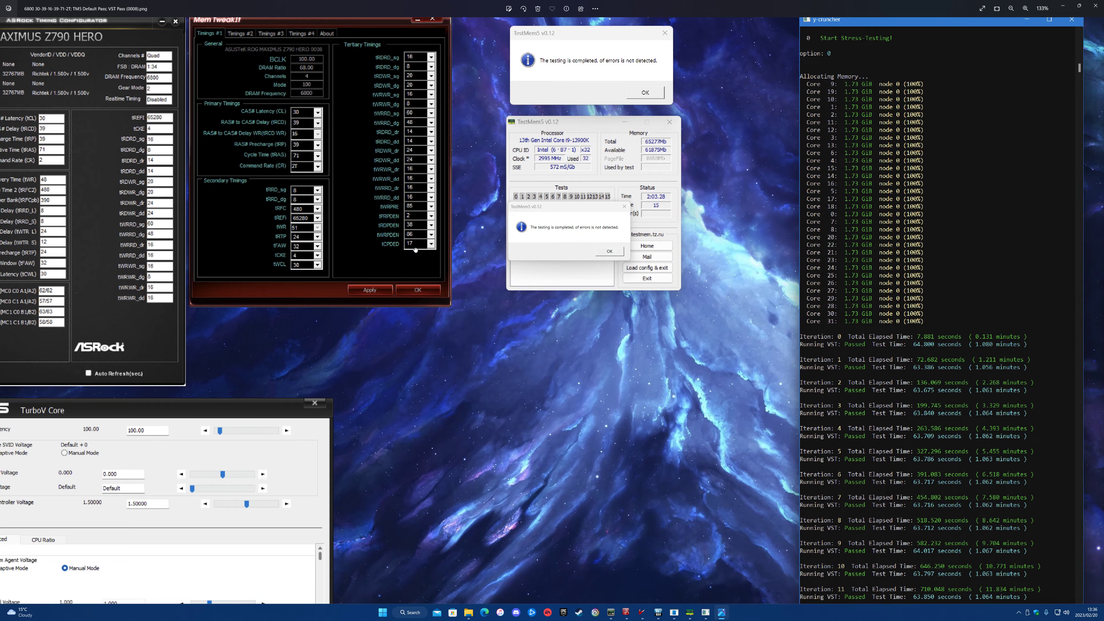
{"action": "left_click_drag", "start_coordinate": [415, 249], "coordinate": [540, 258]}
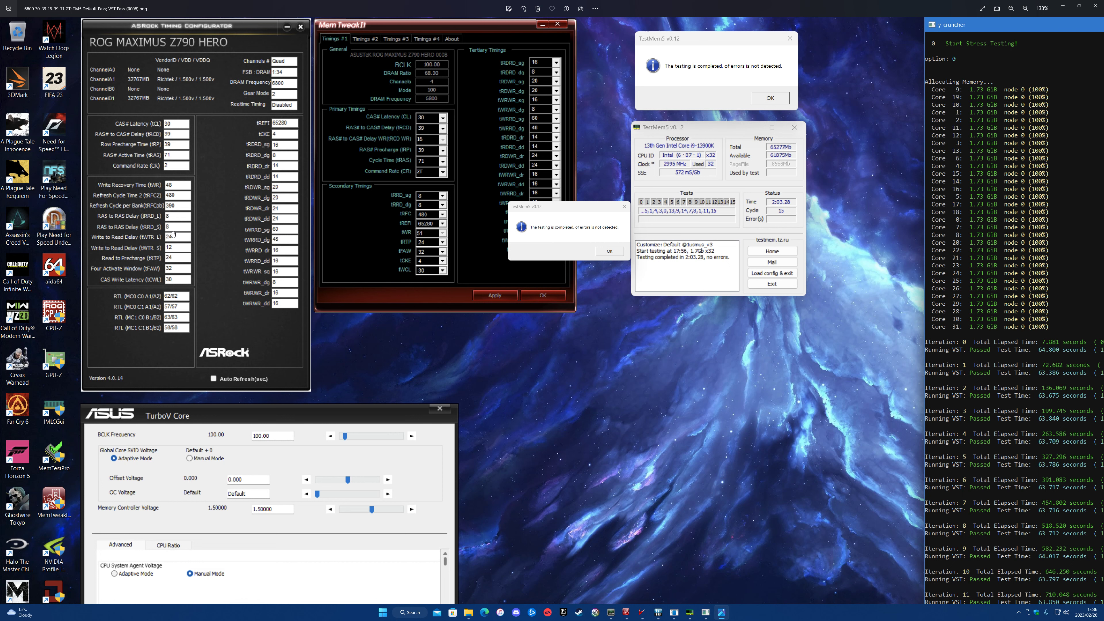
{"action": "scroll", "coordinate": [392, 108], "scroll_direction": "right", "scroll_amount": 3}
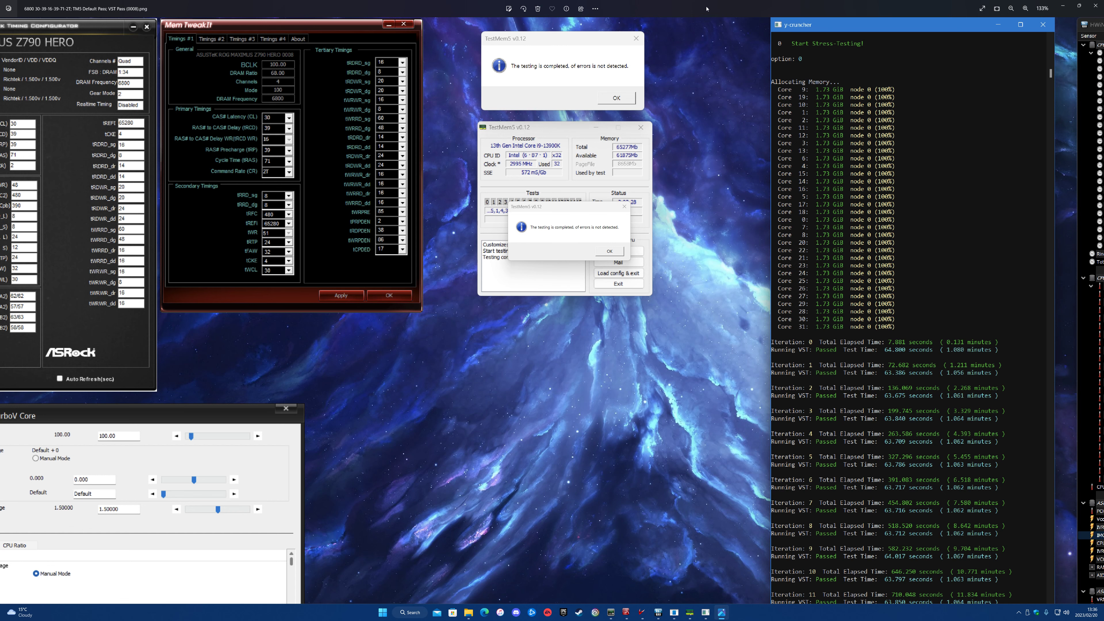
{"action": "double_click", "coordinate": [707, 9]}
{"action": "double_click", "coordinate": [676, 35]}
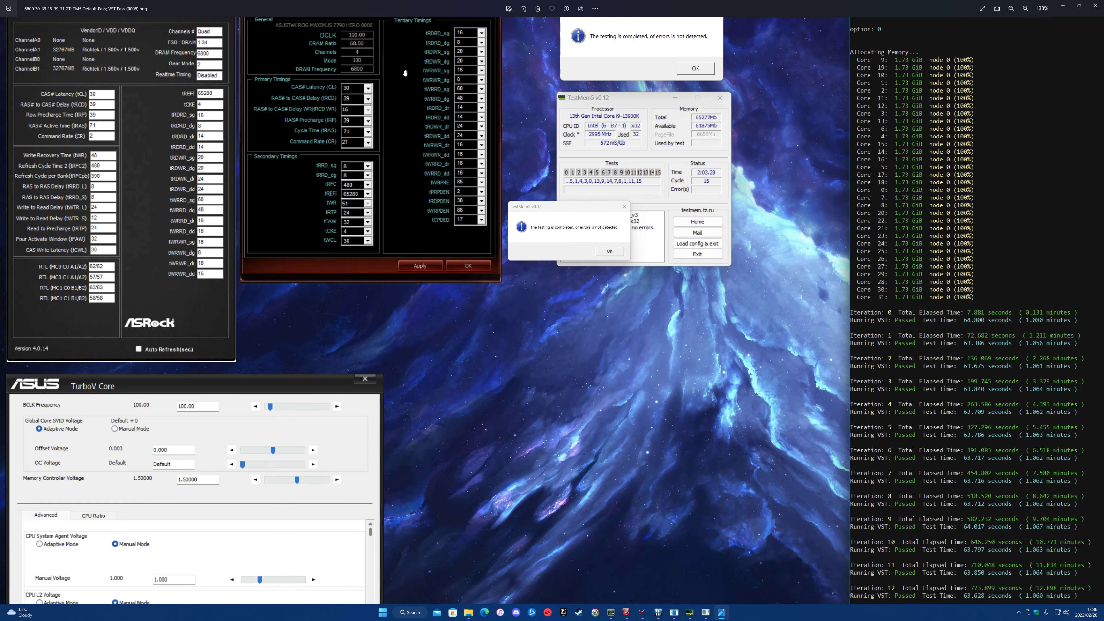
- Examine the y-cruncher VST iterations and the sensor voltages and temperatures in the screenshot, and close the image and the folder window
{"action": "scroll", "coordinate": [767, 217], "scroll_direction": "down", "scroll_amount": 3}
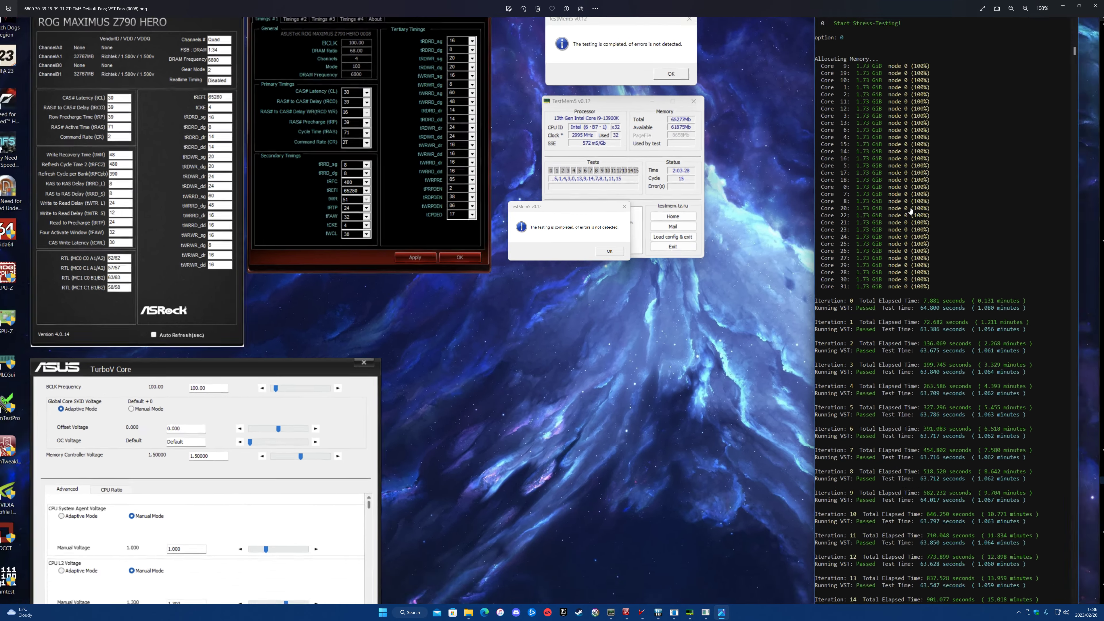
{"action": "scroll", "coordinate": [810, 244], "scroll_direction": "up", "scroll_amount": 5}
{"action": "scroll", "coordinate": [744, 153], "scroll_direction": "down", "scroll_amount": 3}
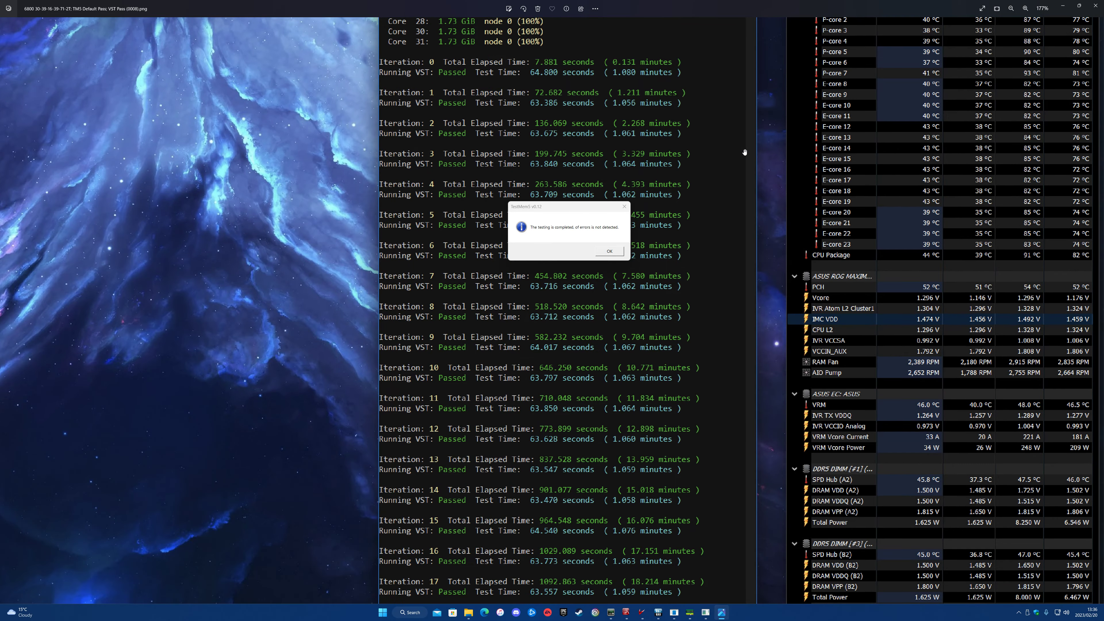
{"action": "scroll", "coordinate": [744, 153], "scroll_direction": "down", "scroll_amount": 2}
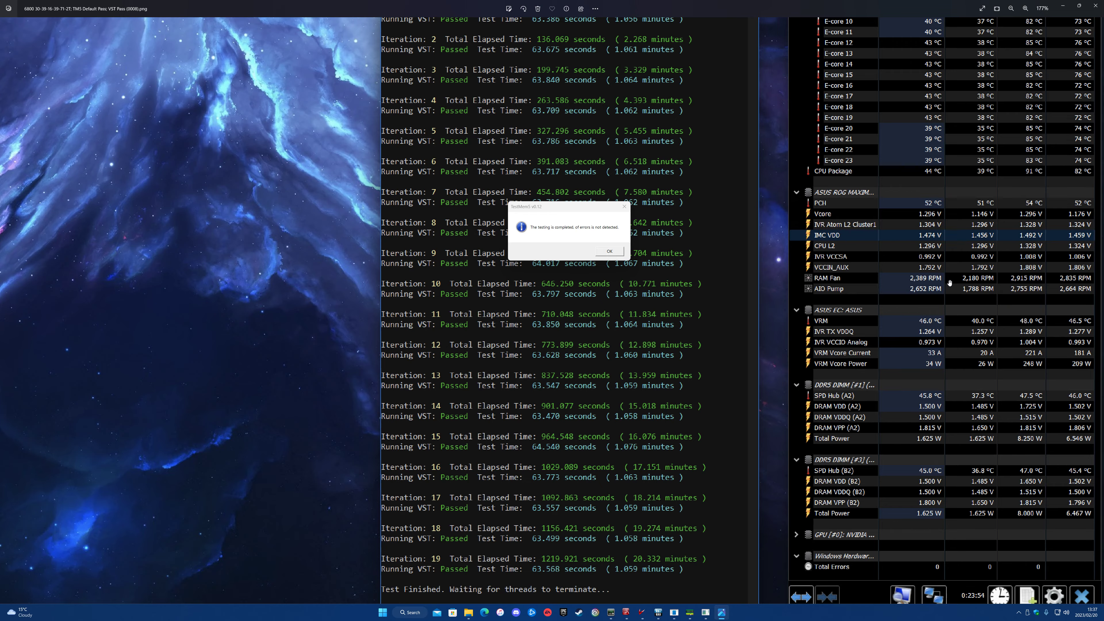
{"action": "scroll", "coordinate": [955, 248], "scroll_direction": "down", "scroll_amount": 5}
{"action": "scroll", "coordinate": [427, 140], "scroll_direction": "down", "scroll_amount": 2}
{"action": "scroll", "coordinate": [769, 96], "scroll_direction": "up", "scroll_amount": 3}
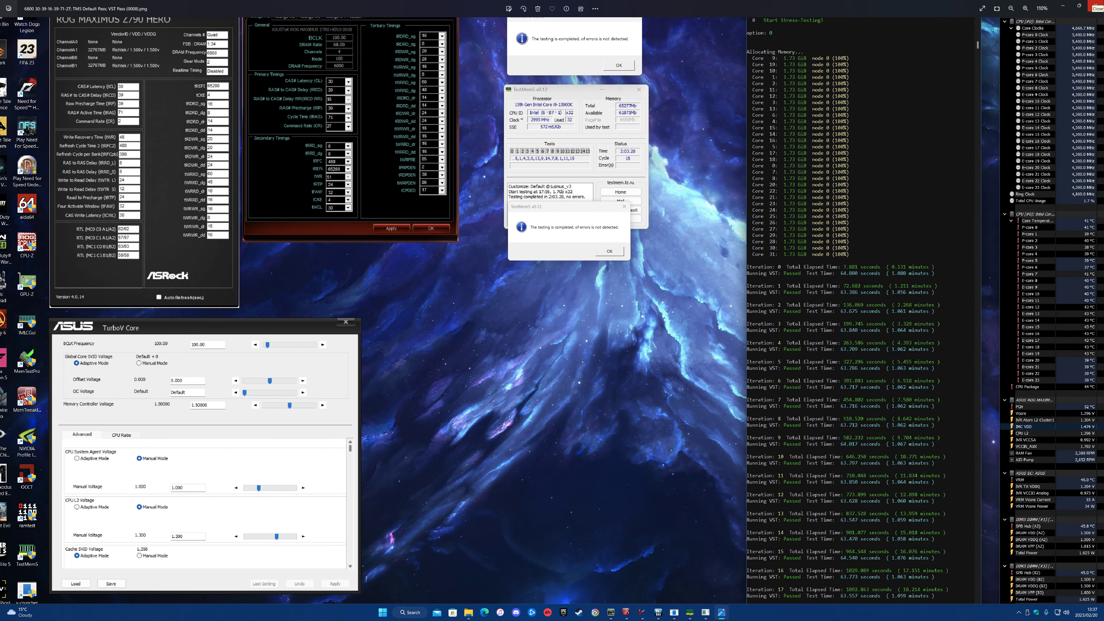
{"action": "left_click", "coordinate": [1095, 5]}
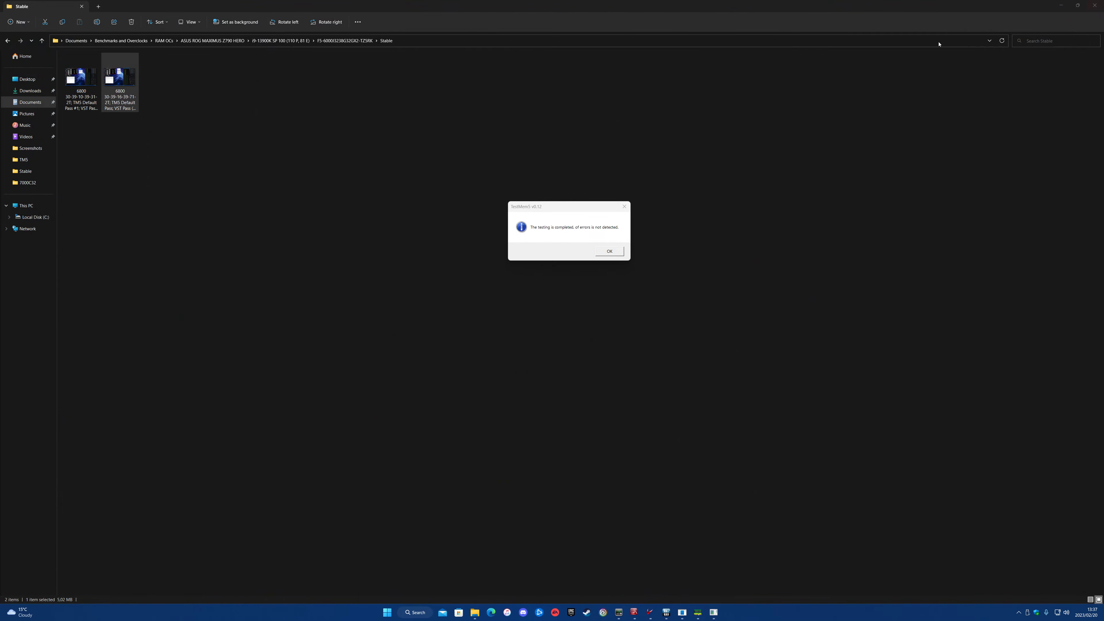
{"action": "left_click", "coordinate": [1095, 6]}
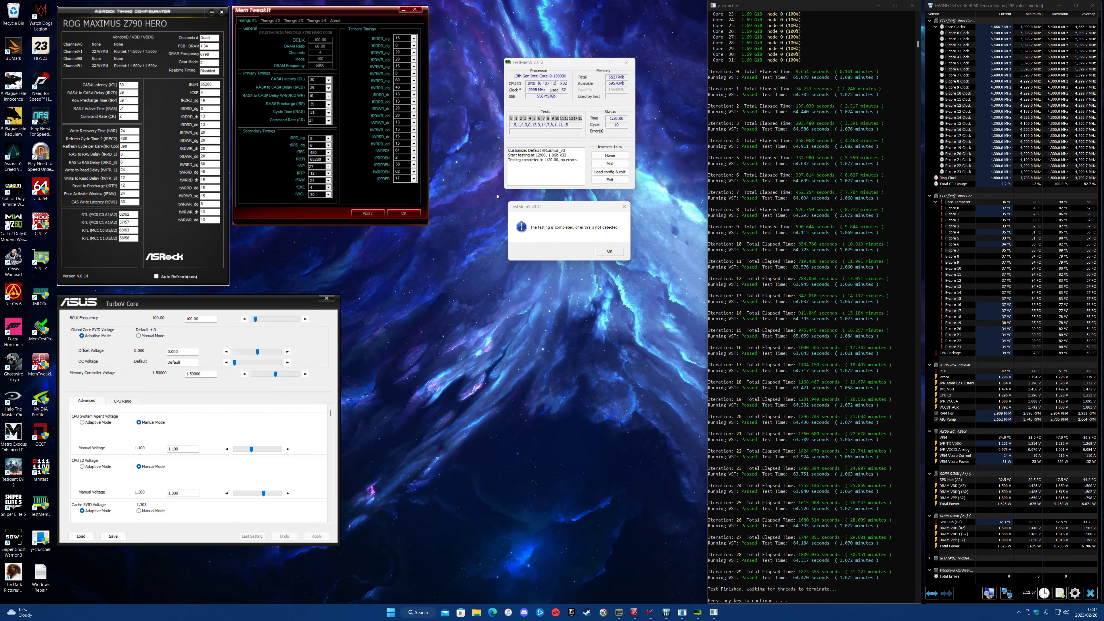
- Browse Documents, Benchmarks and Overclocks, RAM OCs, ASUS ROG MAXIMUS Z790 HERO, i9-13900K SP 100 to the F5-6000J3238G32GX2-TZ5RK folder
{"action": "left_click", "coordinate": [477, 612]}
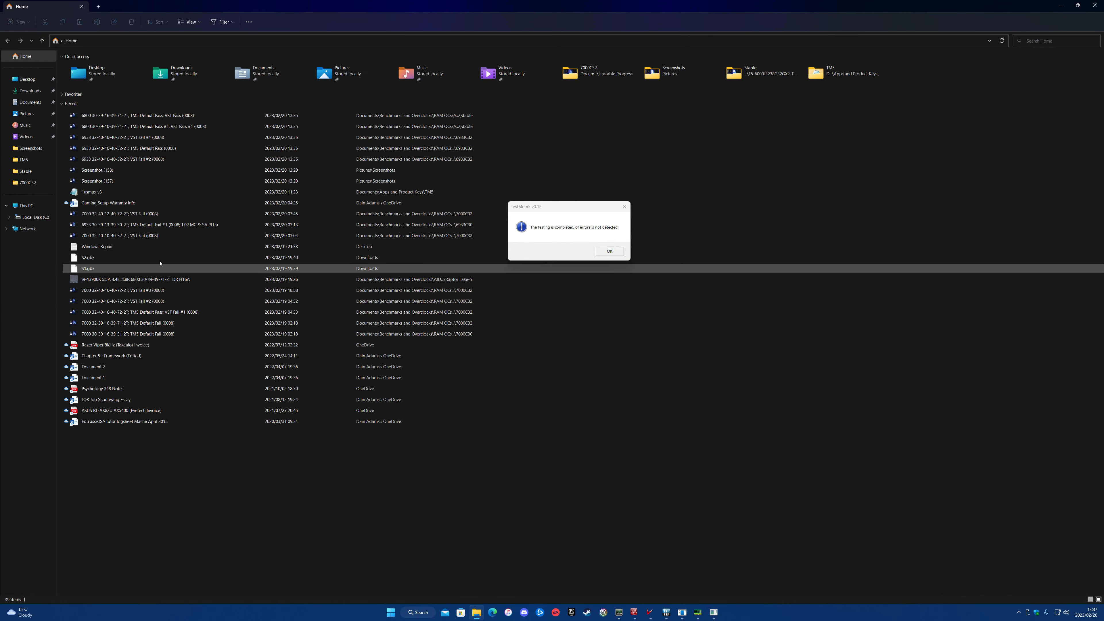
{"action": "left_click", "coordinate": [28, 102]}
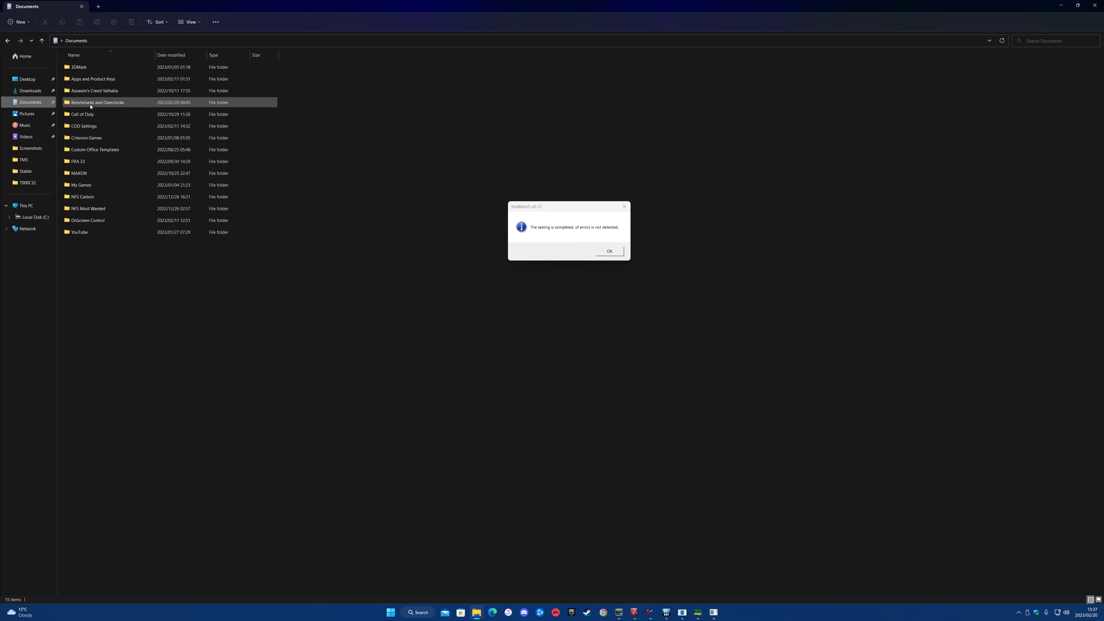
{"action": "double_click", "coordinate": [118, 107]}
{"action": "double_click", "coordinate": [98, 142]}
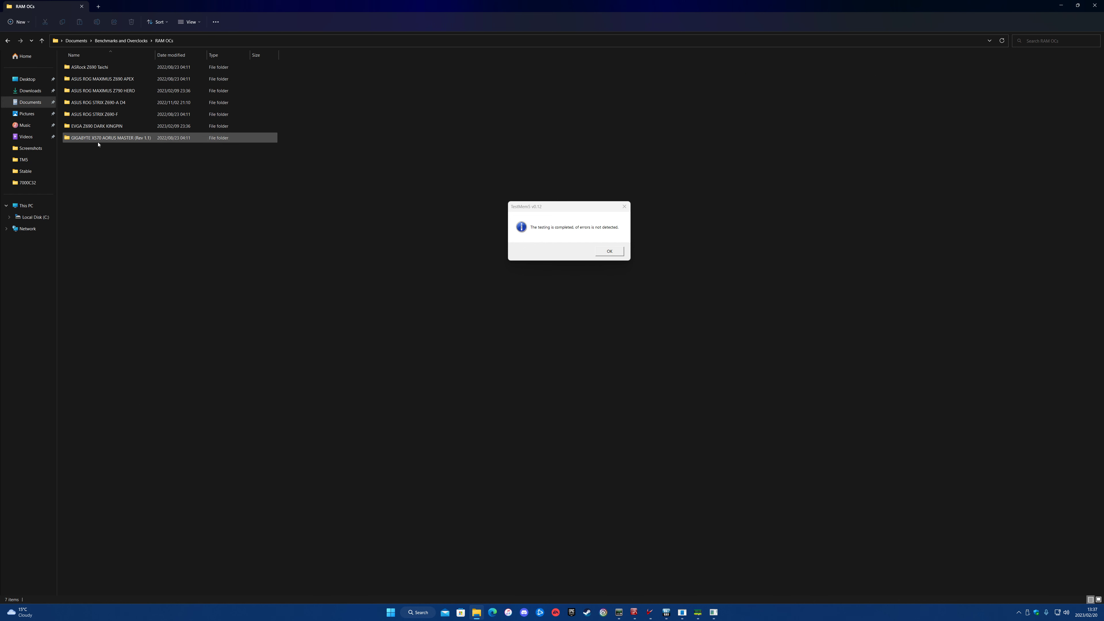
{"action": "double_click", "coordinate": [125, 92]}
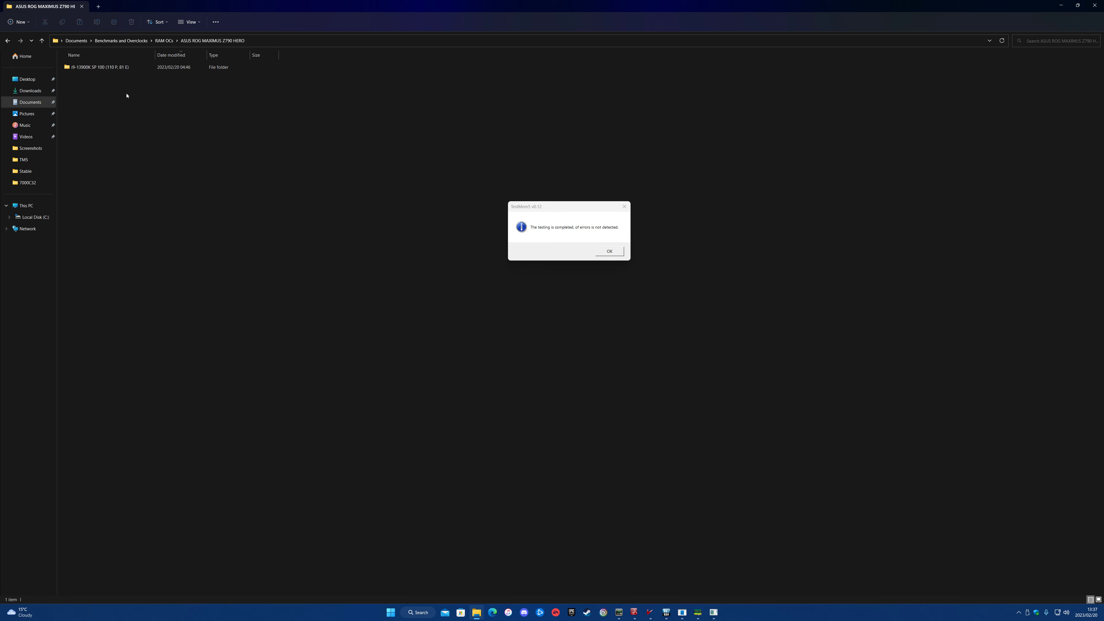
{"action": "double_click", "coordinate": [133, 69]}
{"action": "double_click", "coordinate": [133, 69]}
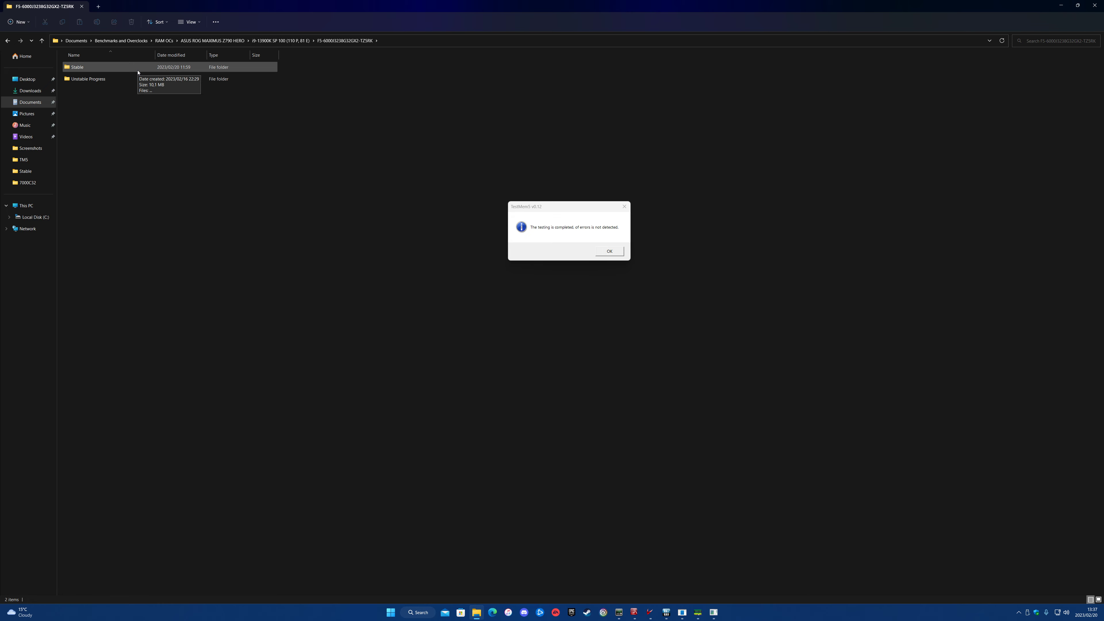
{"action": "left_click", "coordinate": [137, 83]}
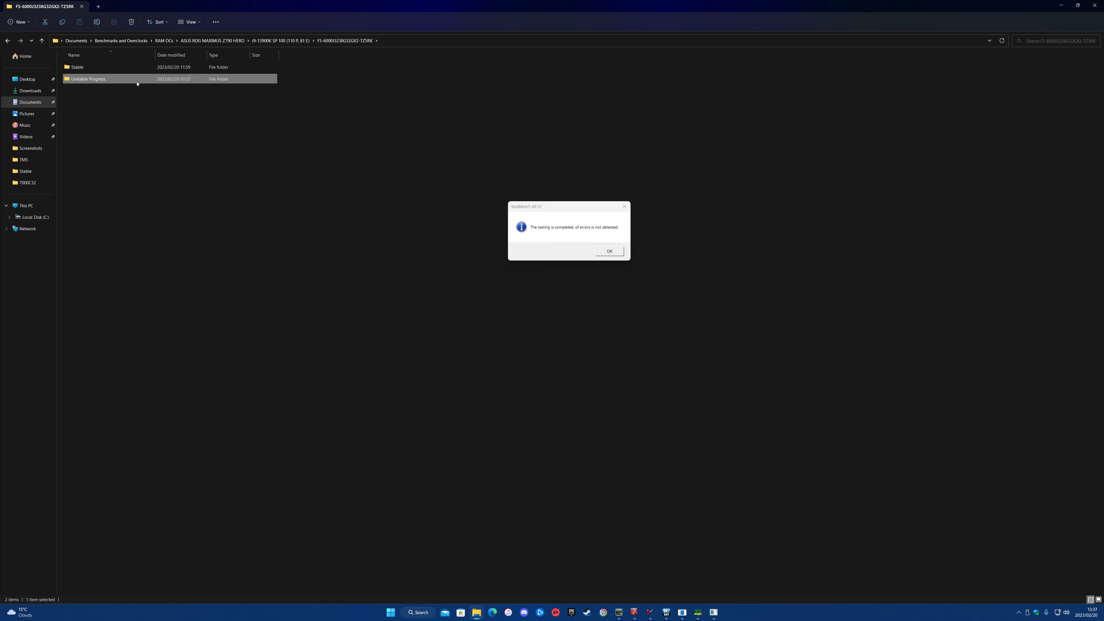
{"action": "double_click", "coordinate": [137, 83]}
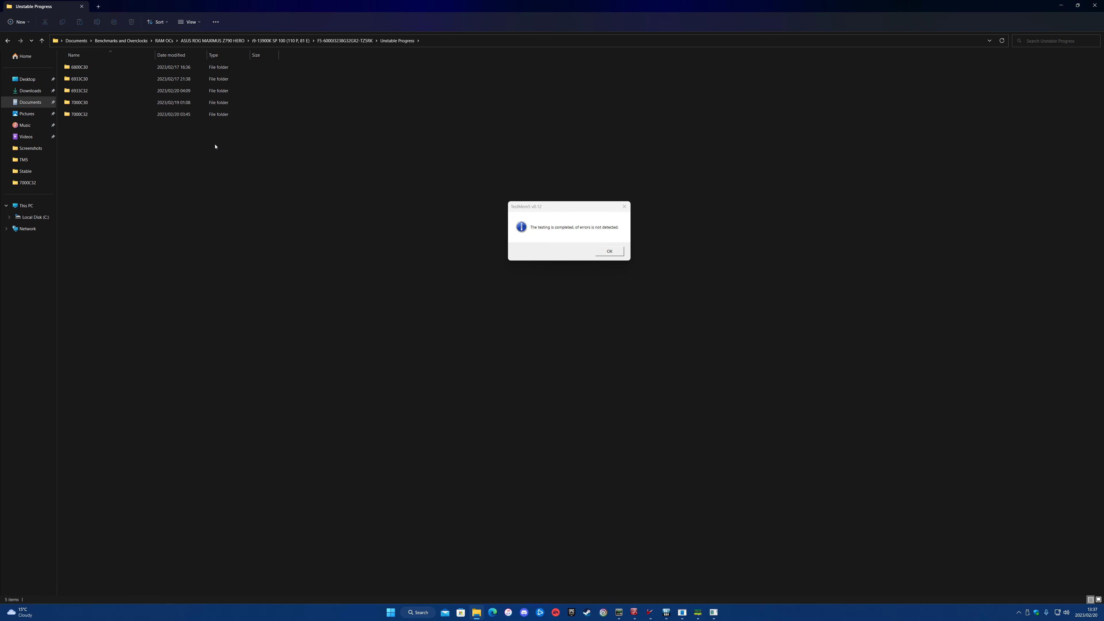
{"action": "left_click", "coordinate": [7, 40]}
{"action": "double_click", "coordinate": [105, 68]}
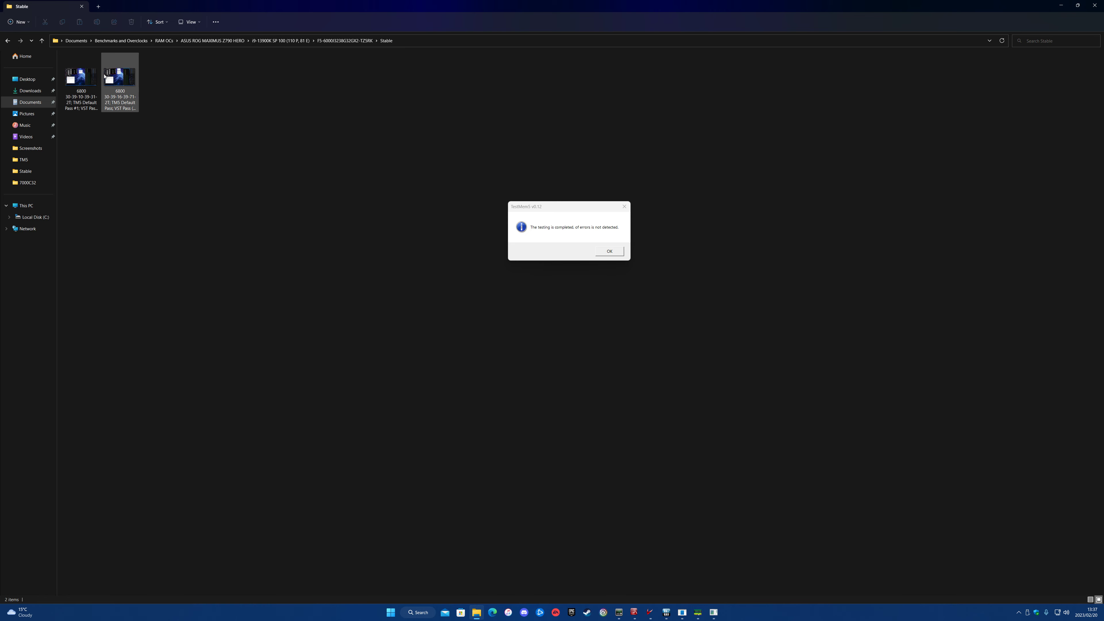
{"action": "double_click", "coordinate": [81, 77]}
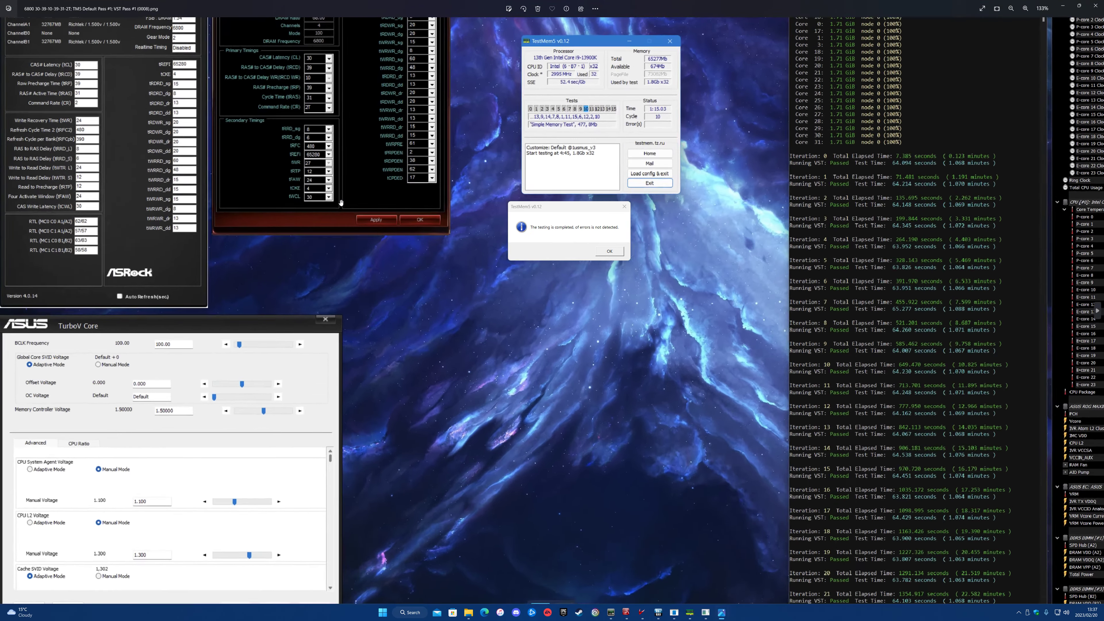
{"action": "scroll", "coordinate": [325, 187], "scroll_direction": "down", "scroll_amount": 3}
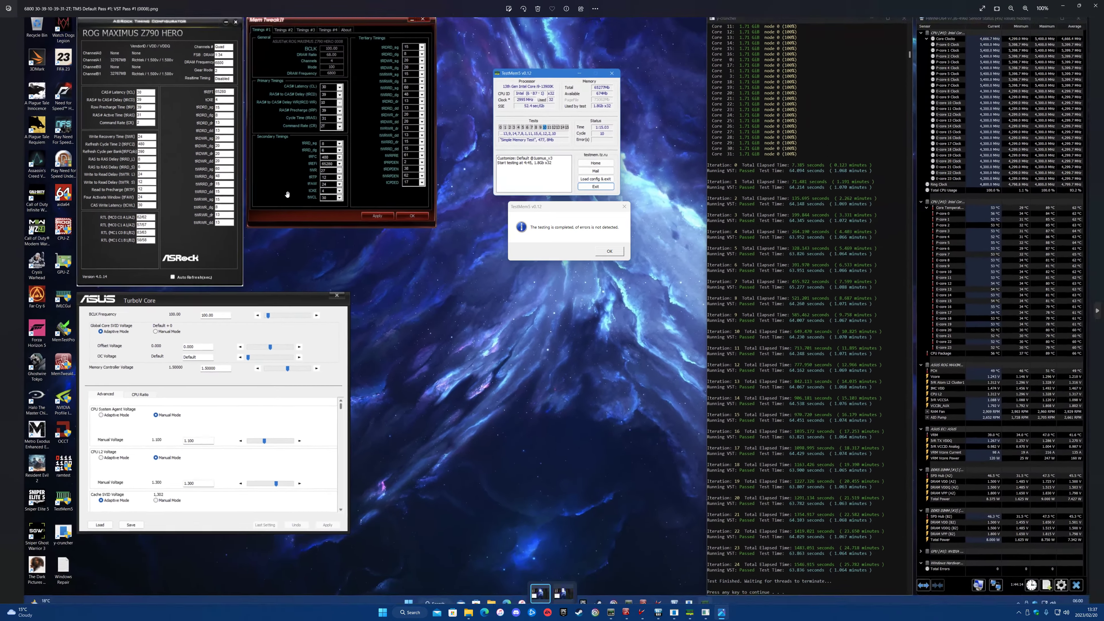
{"action": "scroll", "coordinate": [243, 155], "scroll_direction": "up", "scroll_amount": 3}
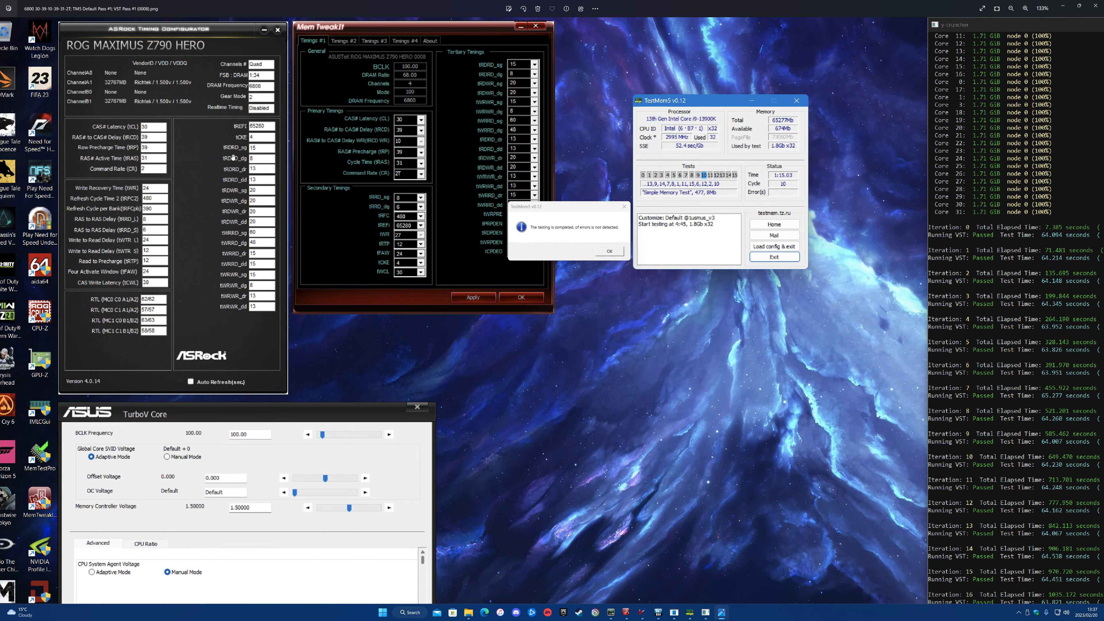
{"action": "key", "text": "Right"}
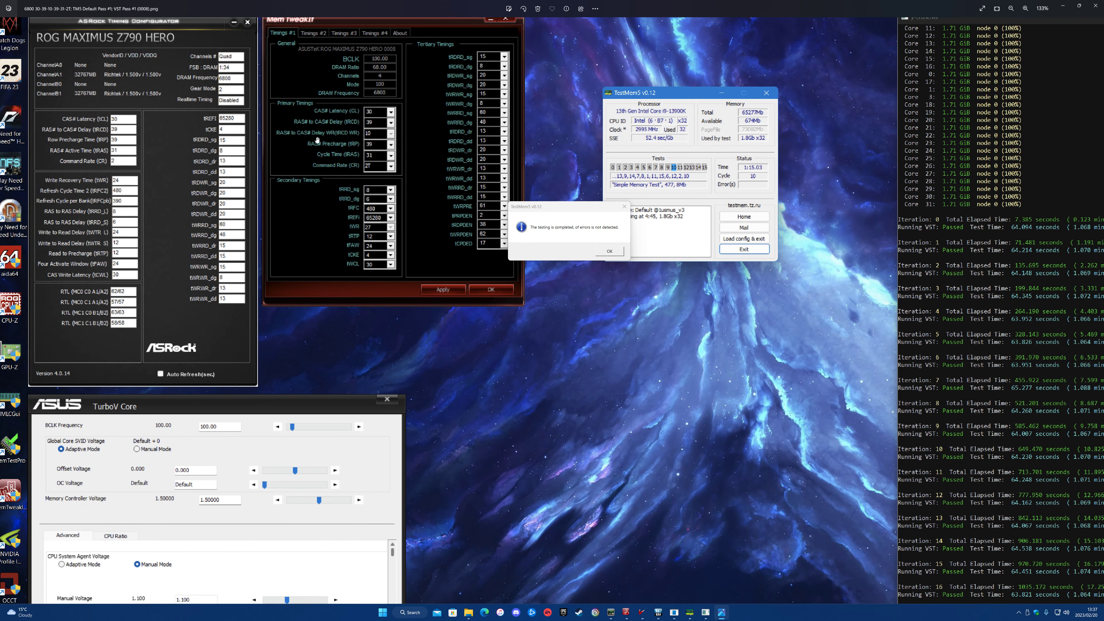
- Examine the y-cruncher VST iterations alongside the CPU and DIMM sensor readings in the enlarged screenshot
{"action": "scroll", "coordinate": [348, 130], "scroll_direction": "right", "scroll_amount": 10}
{"action": "scroll", "coordinate": [348, 130], "scroll_direction": "down", "scroll_amount": 5}
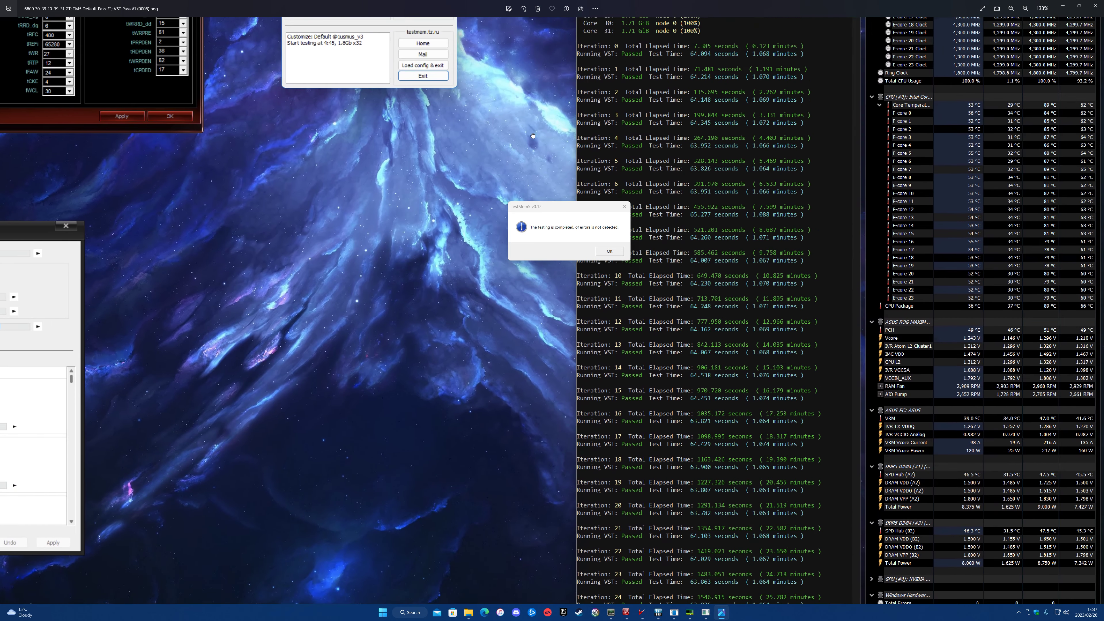
{"action": "scroll", "coordinate": [532, 136], "scroll_direction": "down", "scroll_amount": 2}
{"action": "scroll", "coordinate": [533, 136], "scroll_direction": "left", "scroll_amount": 2}
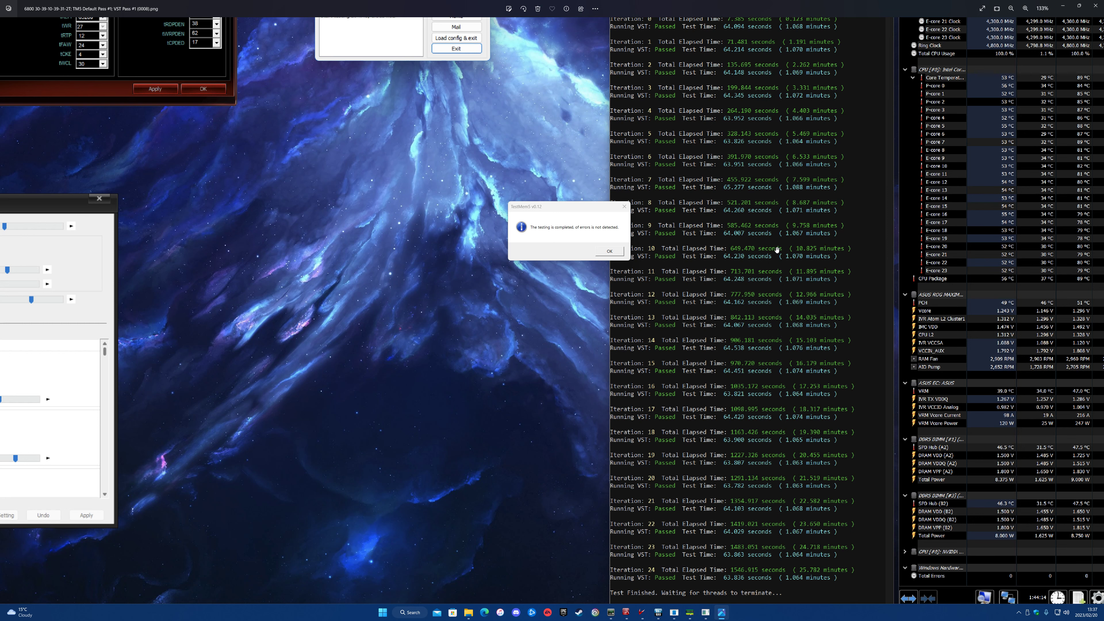
{"action": "scroll", "coordinate": [776, 248], "scroll_direction": "up", "scroll_amount": 1}
{"action": "scroll", "coordinate": [791, 370], "scroll_direction": "down", "scroll_amount": 2}
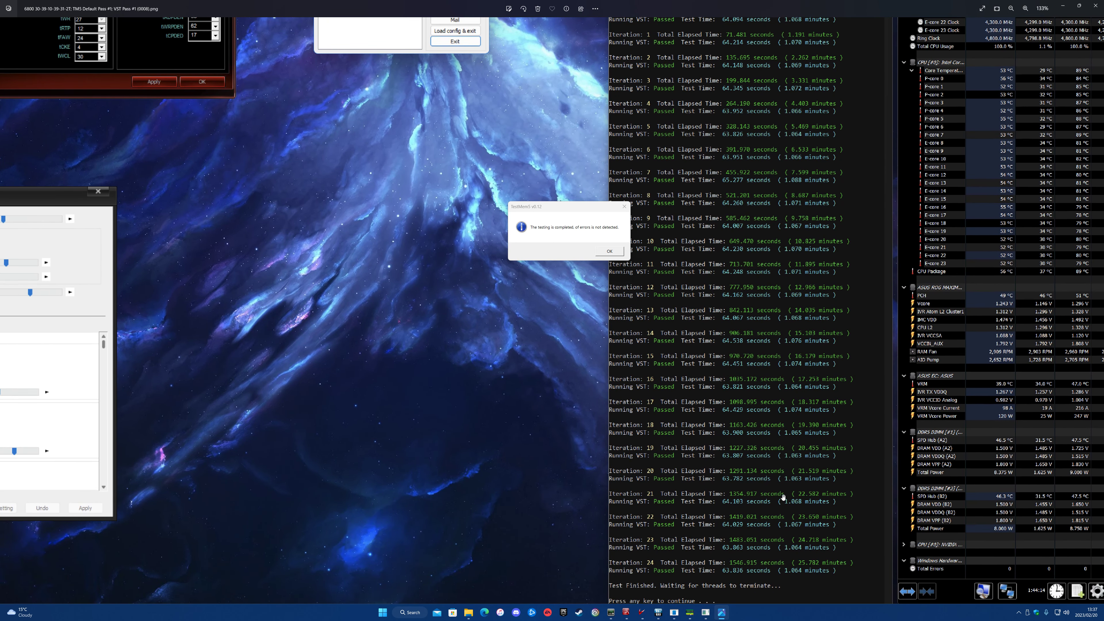
{"action": "scroll", "coordinate": [764, 237], "scroll_direction": "up", "scroll_amount": 2}
{"action": "scroll", "coordinate": [678, 128], "scroll_direction": "left", "scroll_amount": 1}
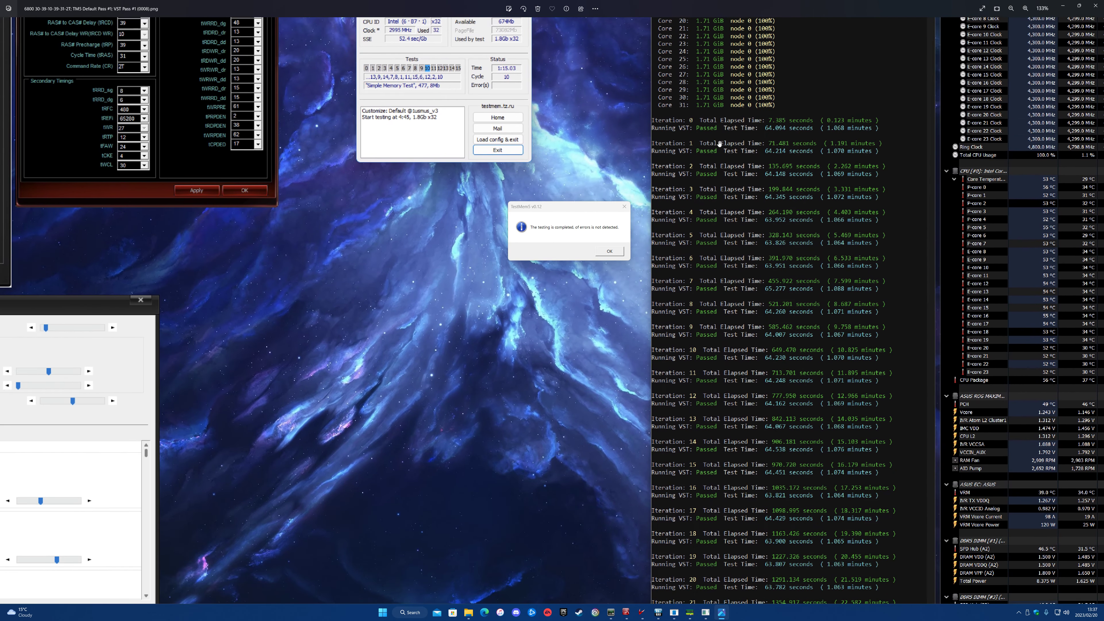
{"action": "scroll", "coordinate": [719, 143], "scroll_direction": "down", "scroll_amount": 3}
{"action": "scroll", "coordinate": [740, 207], "scroll_direction": "up", "scroll_amount": 5}
{"action": "scroll", "coordinate": [740, 206], "scroll_direction": "left", "scroll_amount": 1}
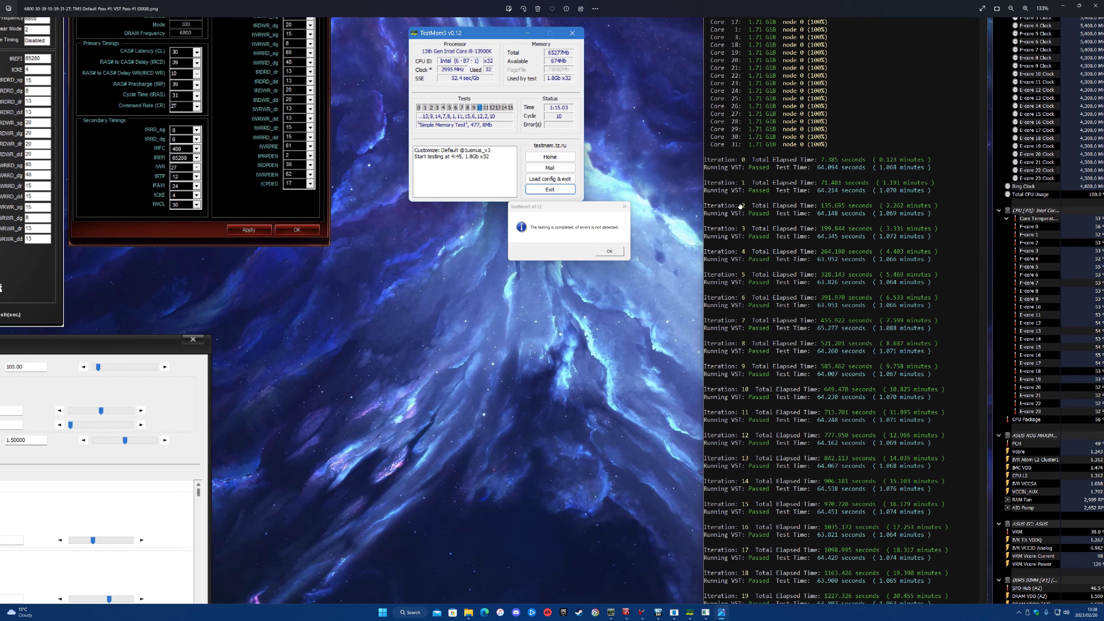
{"action": "scroll", "coordinate": [740, 206], "scroll_direction": "down", "scroll_amount": 3}
{"action": "scroll", "coordinate": [740, 206], "scroll_direction": "right", "scroll_amount": 2}
{"action": "scroll", "coordinate": [838, 242], "scroll_direction": "up", "scroll_amount": 3}
{"action": "scroll", "coordinate": [838, 242], "scroll_direction": "left", "scroll_amount": 1}
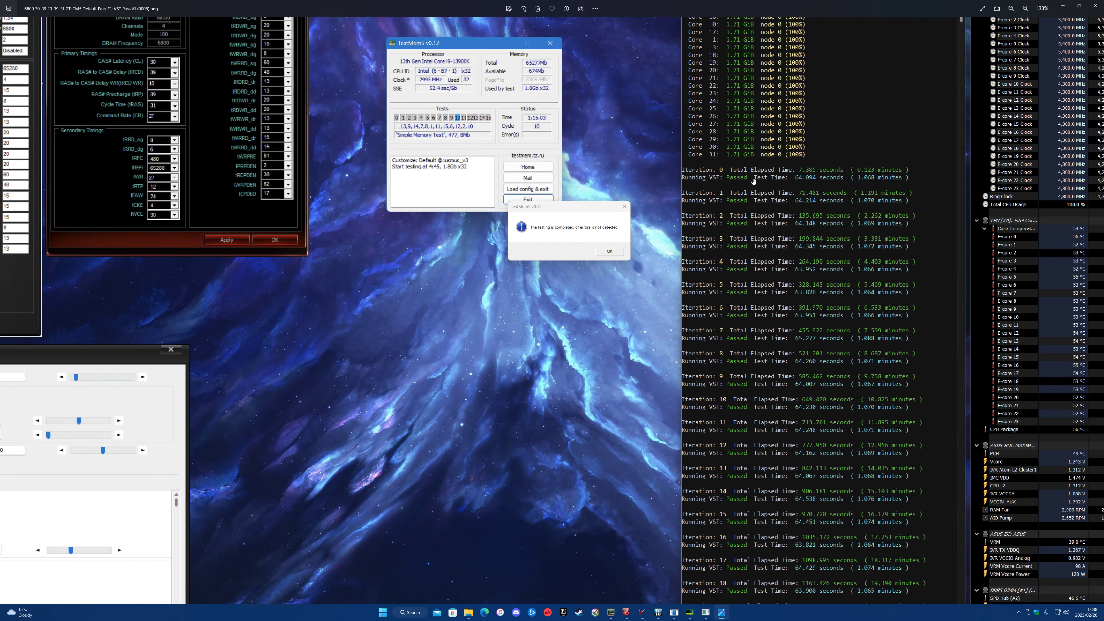
- Check the TestMem5 status and the sensor temperatures and voltages in the screenshot, and close the image and the folder window
{"action": "left_click_drag", "start_coordinate": [753, 180], "coordinate": [791, 150]}
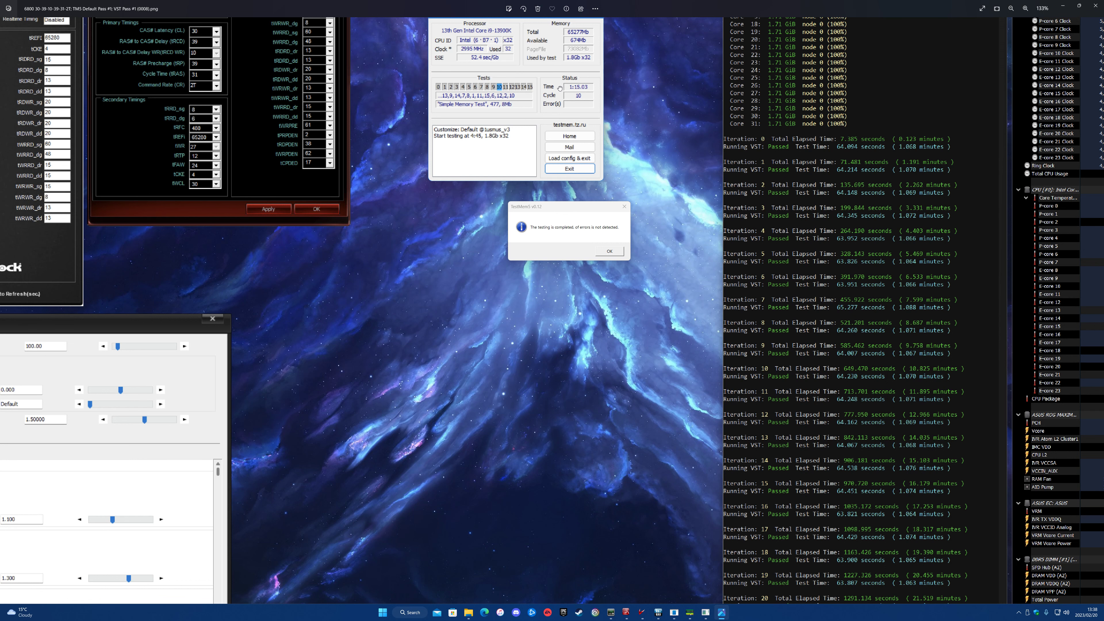
{"action": "scroll", "coordinate": [559, 88], "scroll_direction": "down", "scroll_amount": 1}
{"action": "scroll", "coordinate": [559, 88], "scroll_direction": "left", "scroll_amount": 1}
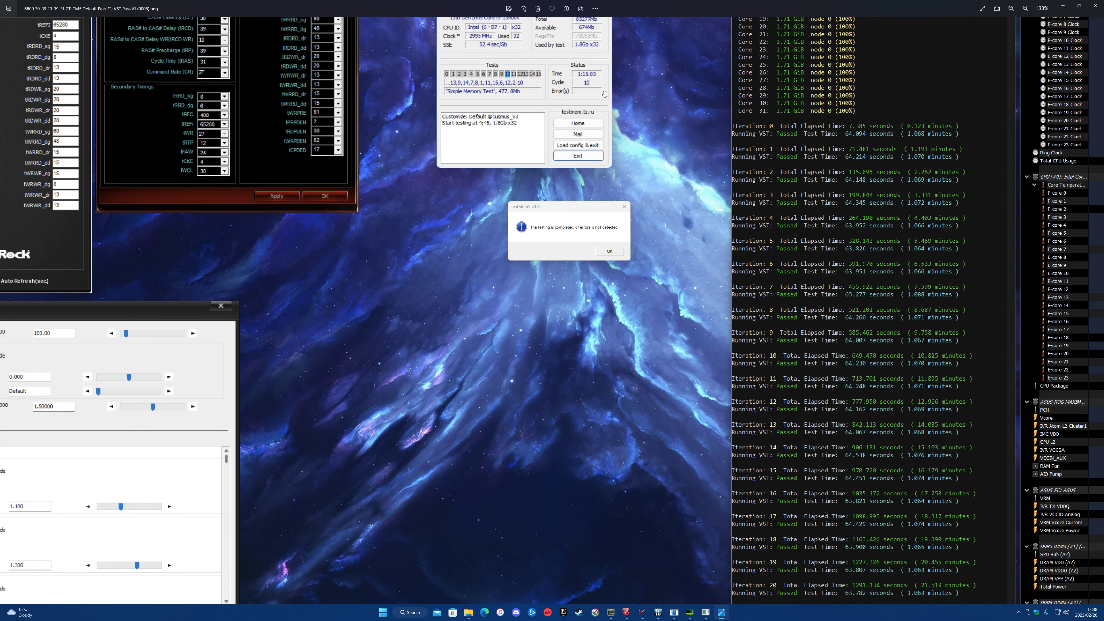
{"action": "scroll", "coordinate": [764, 162], "scroll_direction": "down", "scroll_amount": 3}
{"action": "scroll", "coordinate": [764, 161], "scroll_direction": "right", "scroll_amount": 3}
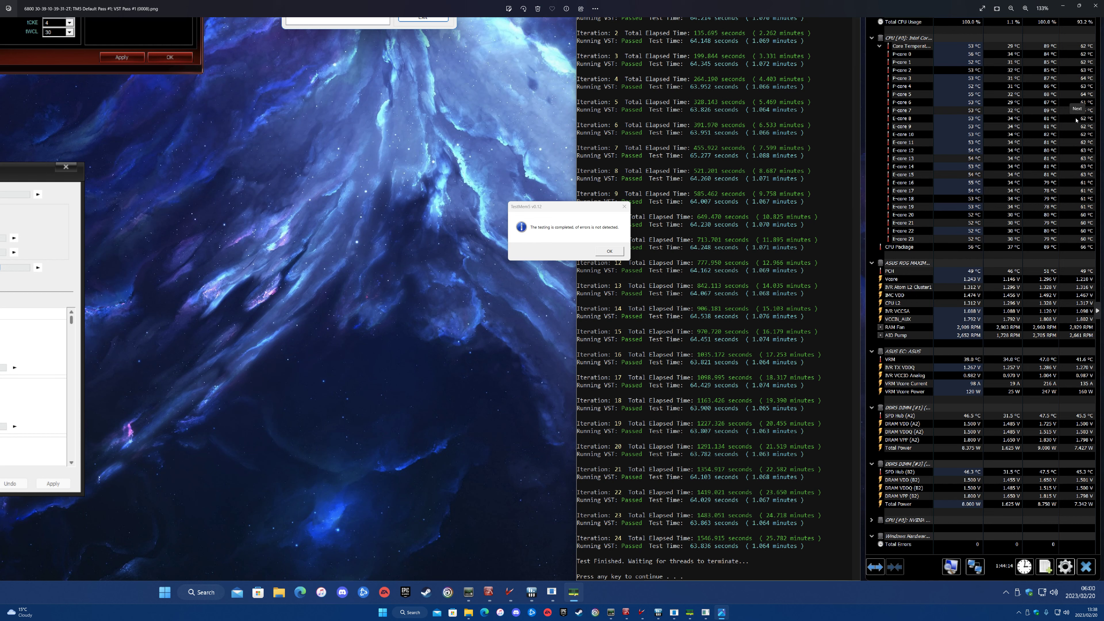
{"action": "left_click", "coordinate": [1095, 6]}
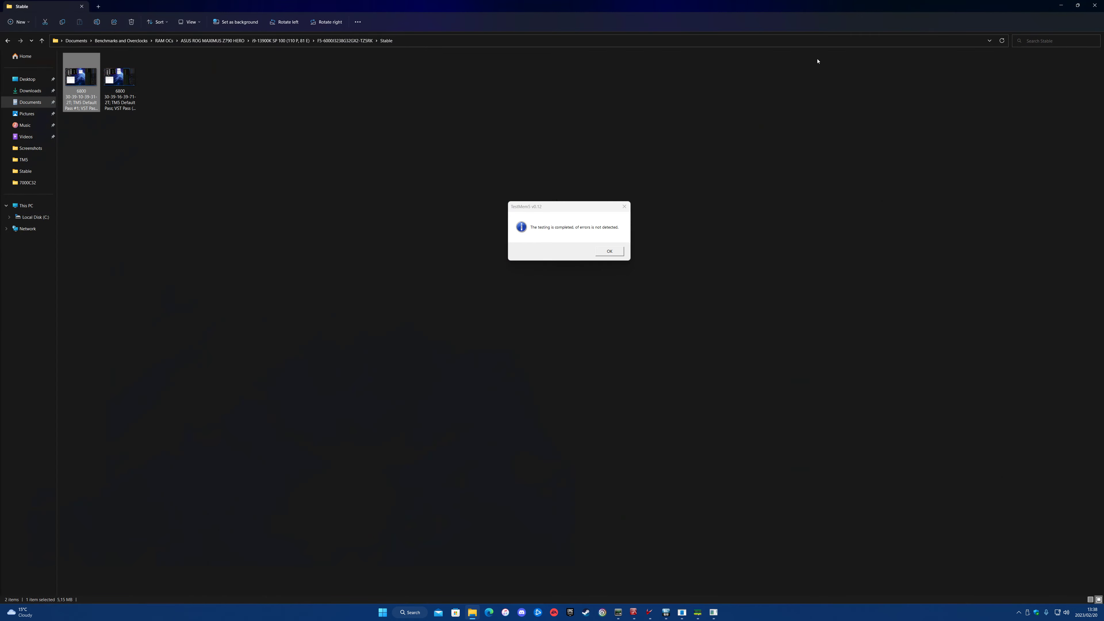
{"action": "left_click", "coordinate": [1099, 3]}
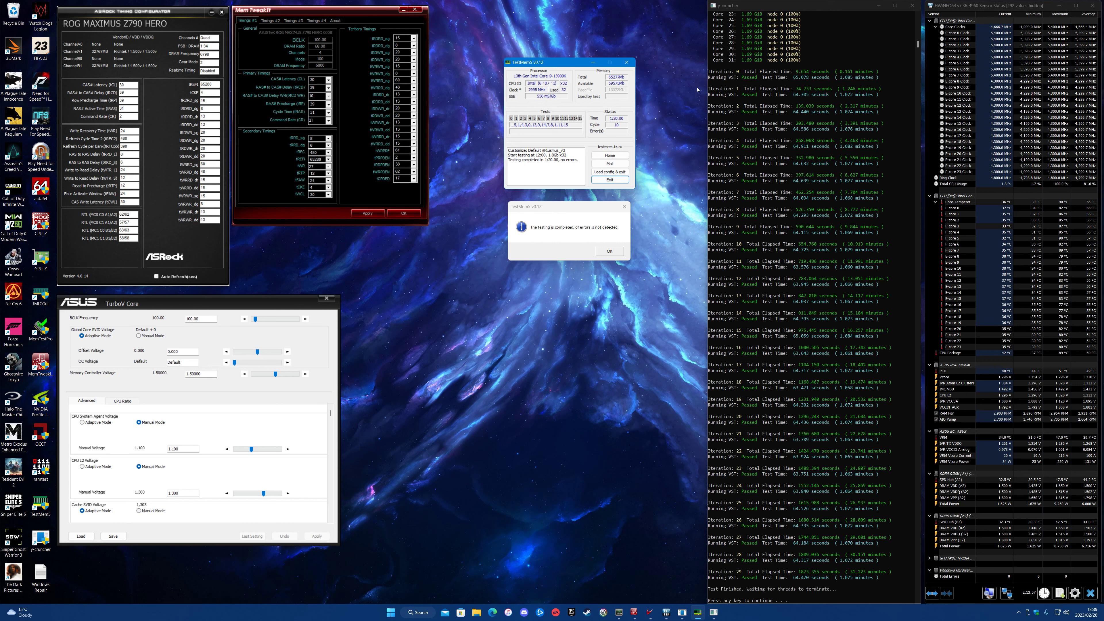
- Close y-cruncher, the TestMem5 completion message and program, TurboV Core, MemTweakIt and ASRock Timing Configurator
{"action": "left_click", "coordinate": [752, 87]}
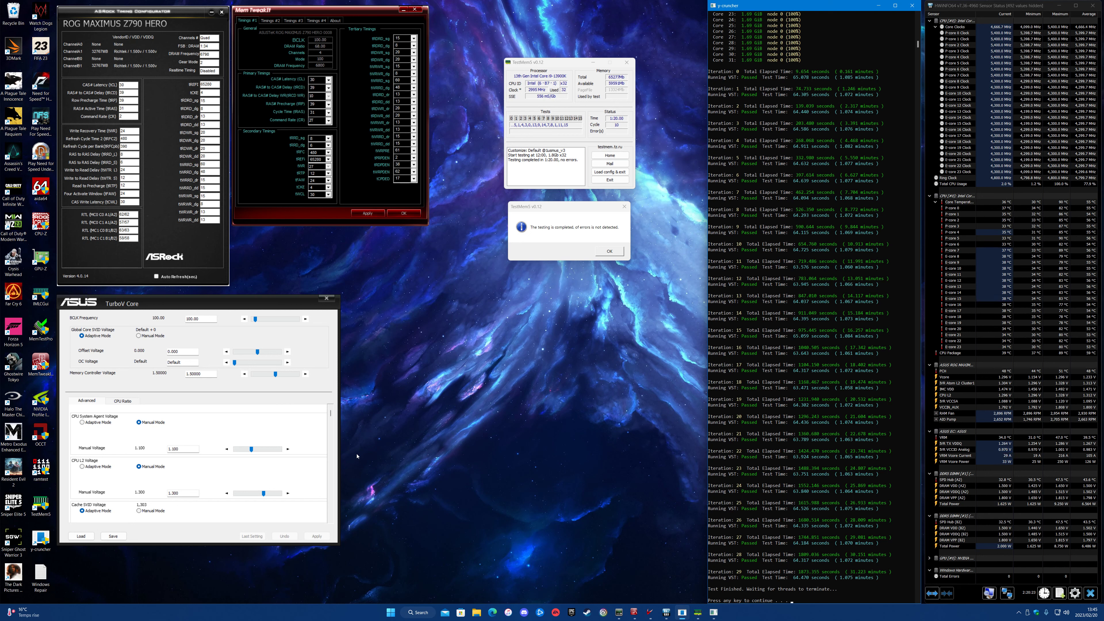
{"action": "key", "text": "Return"}
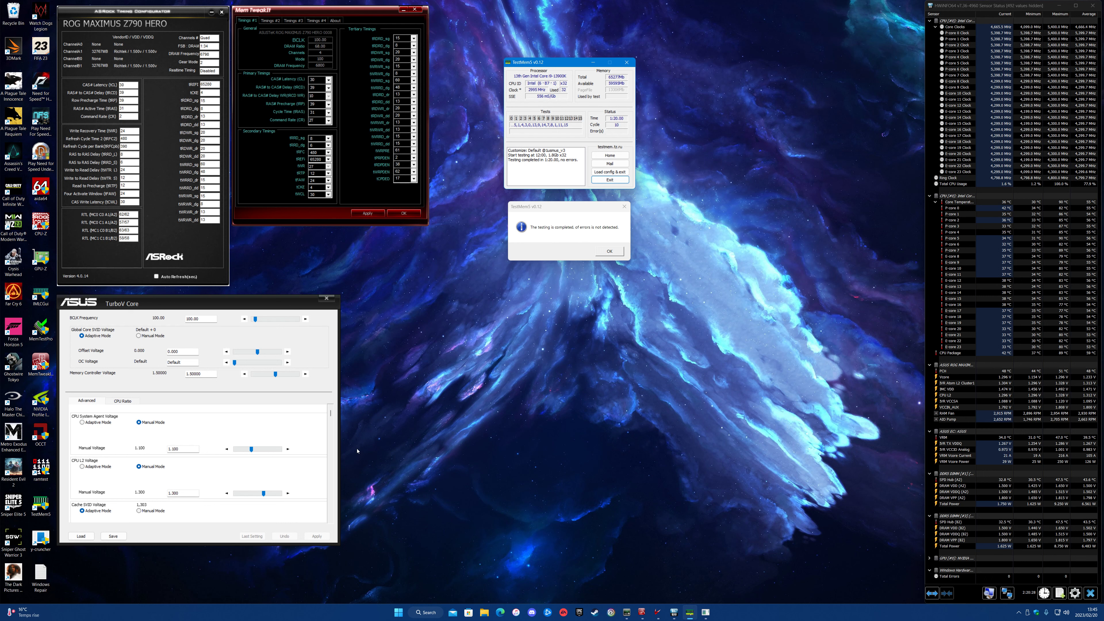
{"action": "left_click", "coordinate": [610, 252]}
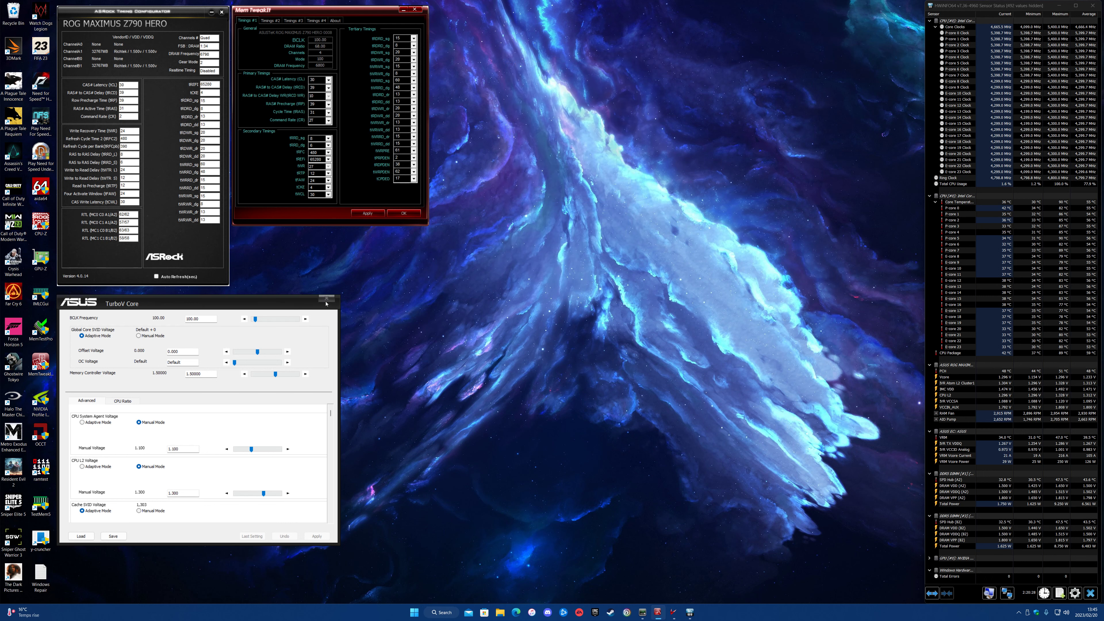
{"action": "left_click", "coordinate": [326, 298]}
{"action": "left_click", "coordinate": [415, 10]}
{"action": "left_click", "coordinate": [221, 12]}
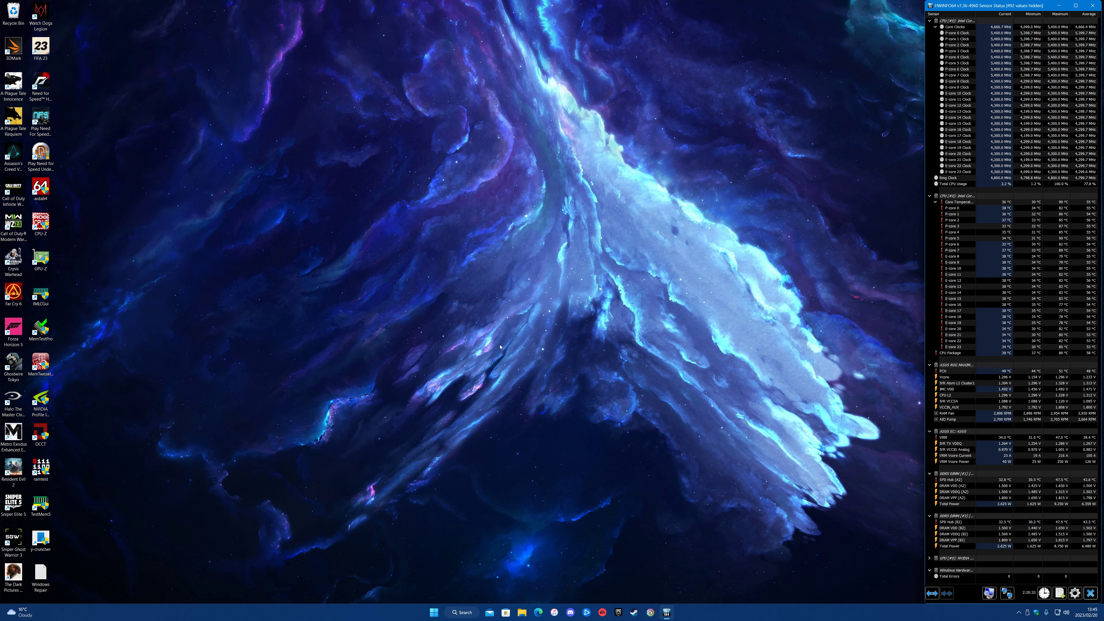
- Open the first image in the Screenshots folder and advance to Screenshot (158)
{"action": "left_click", "coordinate": [524, 611]}
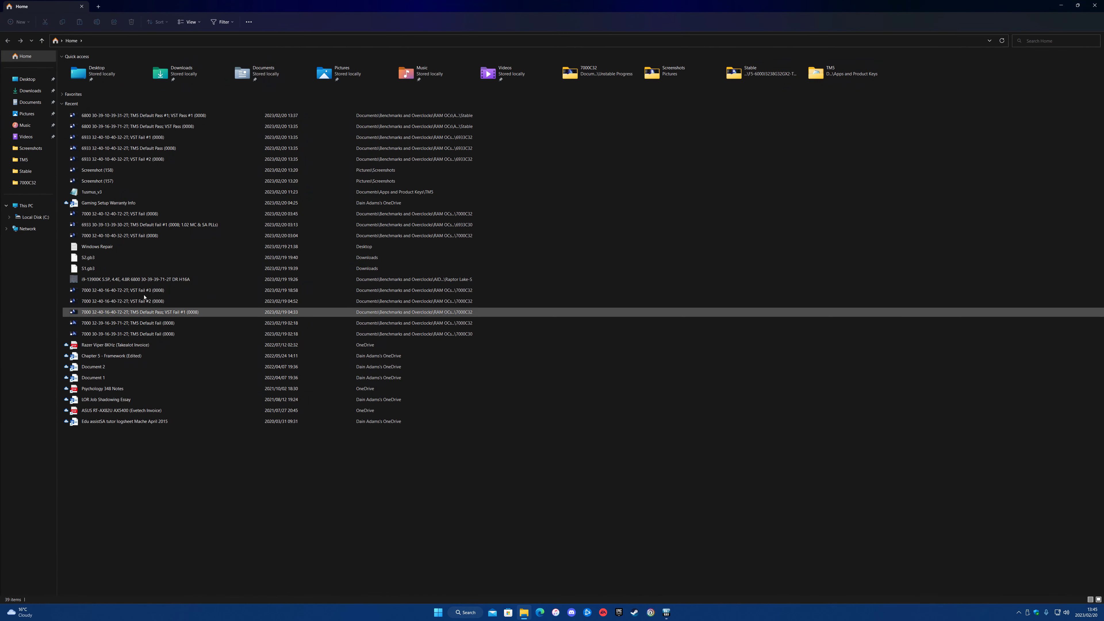
{"action": "left_click", "coordinate": [30, 148]}
{"action": "double_click", "coordinate": [82, 77]}
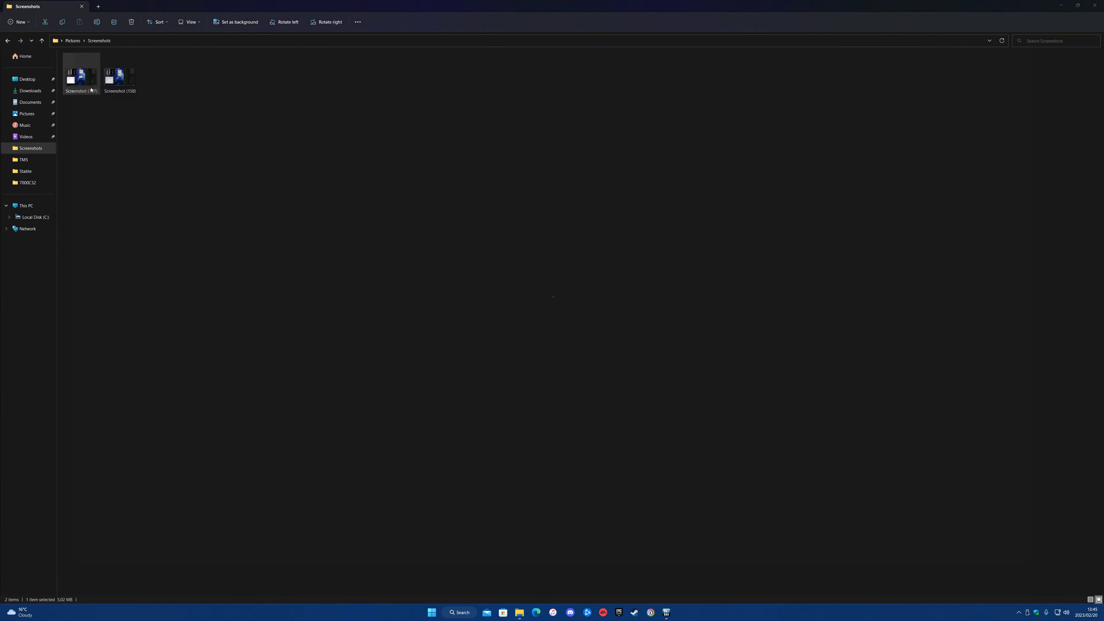
{"action": "left_click", "coordinate": [1096, 308]}
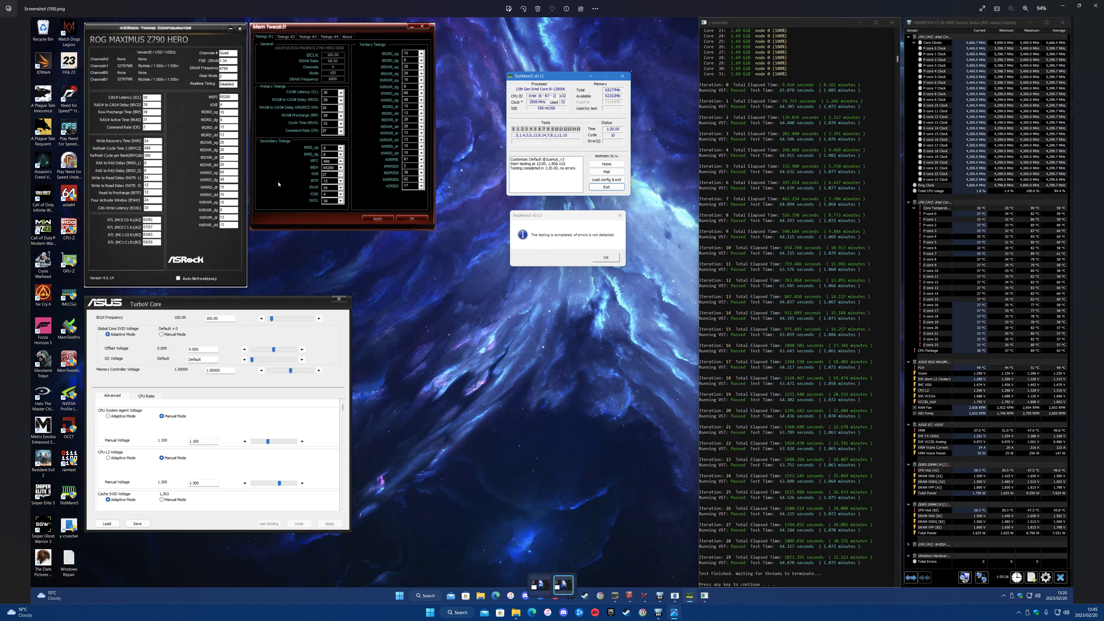
- Examine the TestMem5 result, VST iterations, sensor readings and MemTweakIt timings in the enlarged Screenshot (158)
{"action": "scroll", "coordinate": [510, 218], "scroll_direction": "up", "scroll_amount": 5}
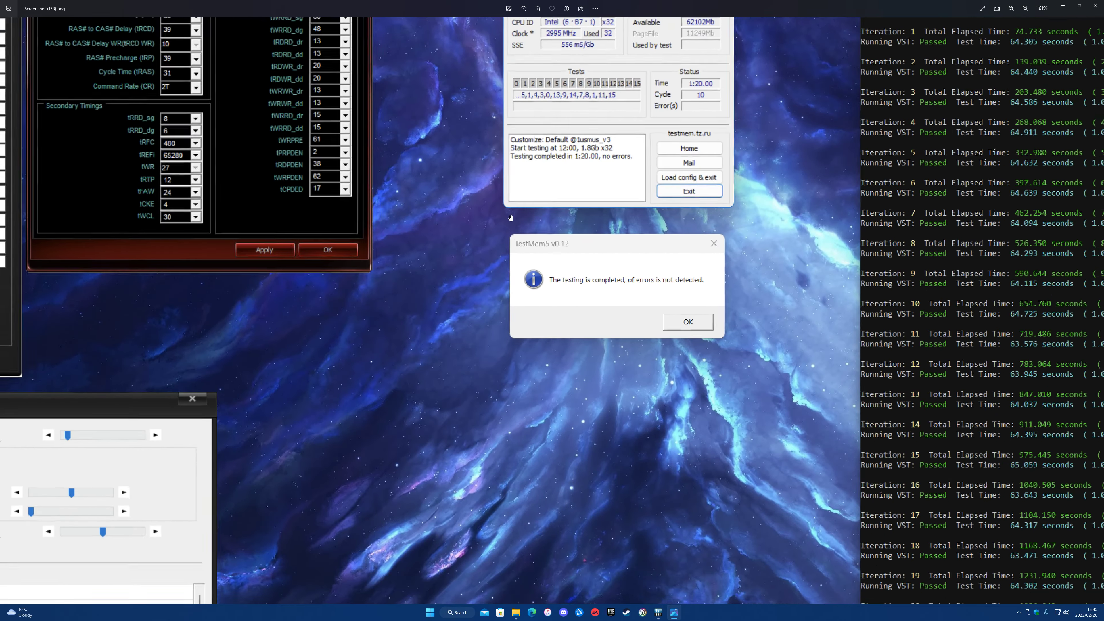
{"action": "scroll", "coordinate": [511, 218], "scroll_direction": "down", "scroll_amount": 5}
{"action": "scroll", "coordinate": [511, 218], "scroll_direction": "right", "scroll_amount": 8}
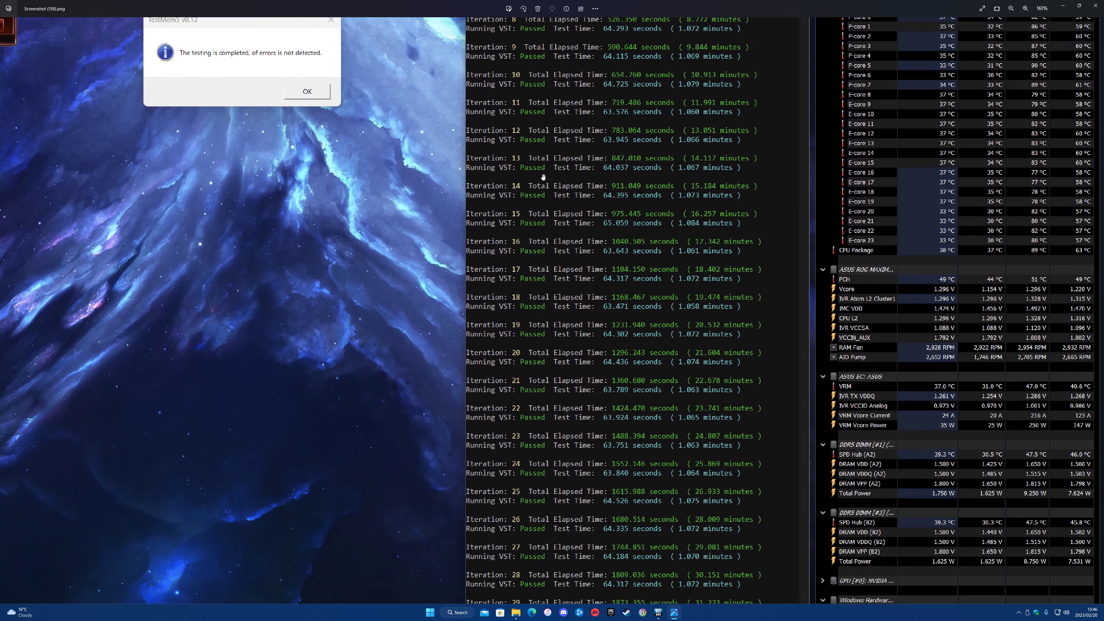
{"action": "scroll", "coordinate": [818, 289], "scroll_direction": "down", "scroll_amount": 5}
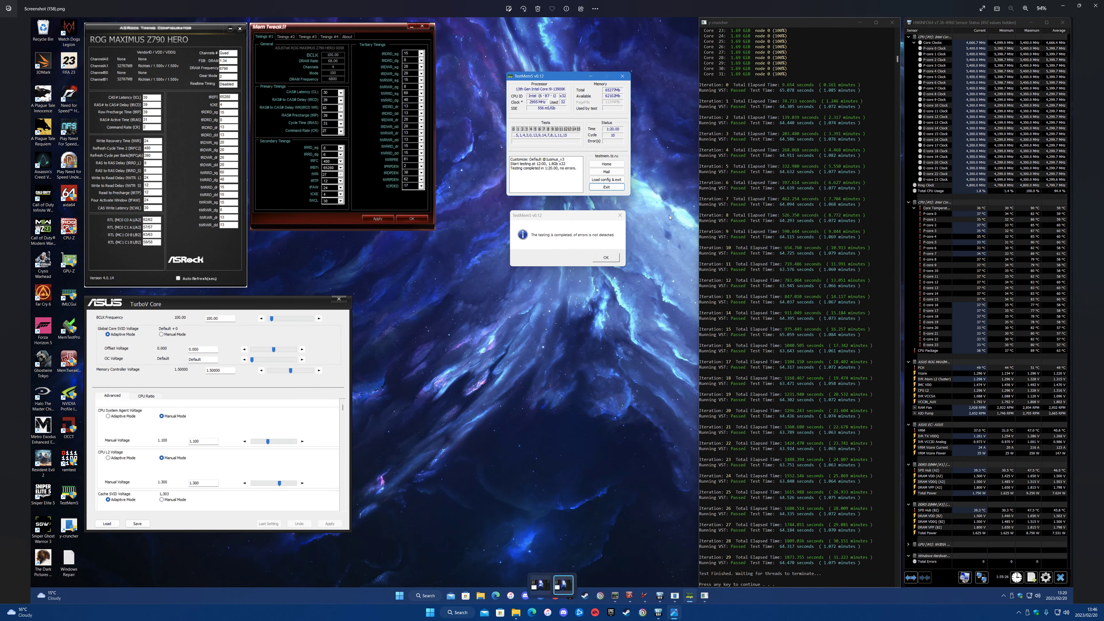
{"action": "scroll", "coordinate": [669, 217], "scroll_direction": "up", "scroll_amount": 6}
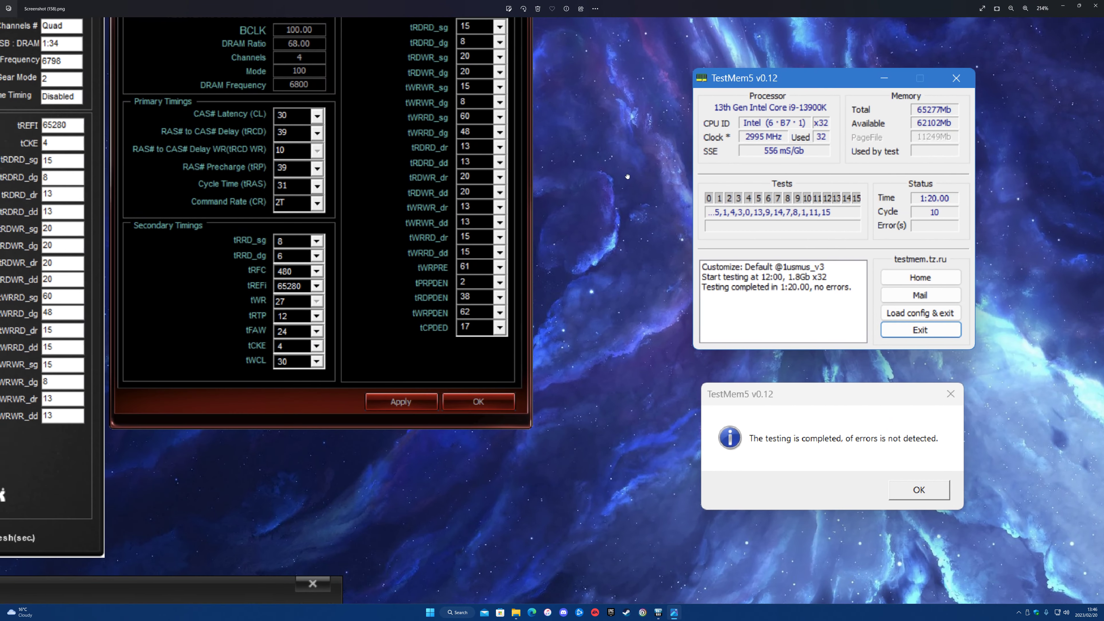
{"action": "left_click_drag", "start_coordinate": [627, 176], "coordinate": [715, 207]}
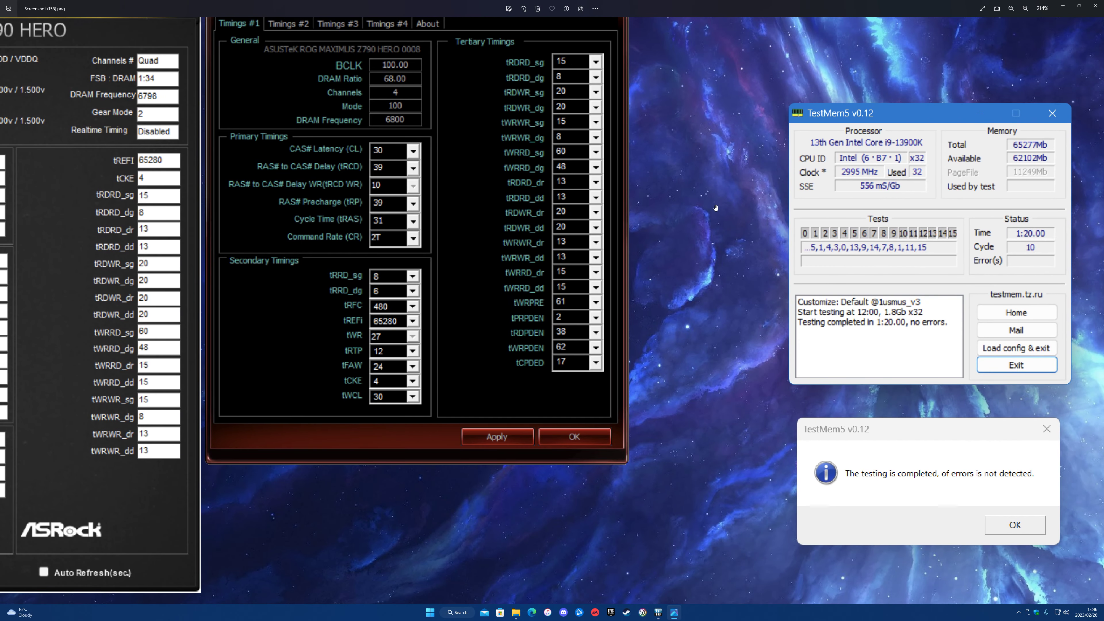